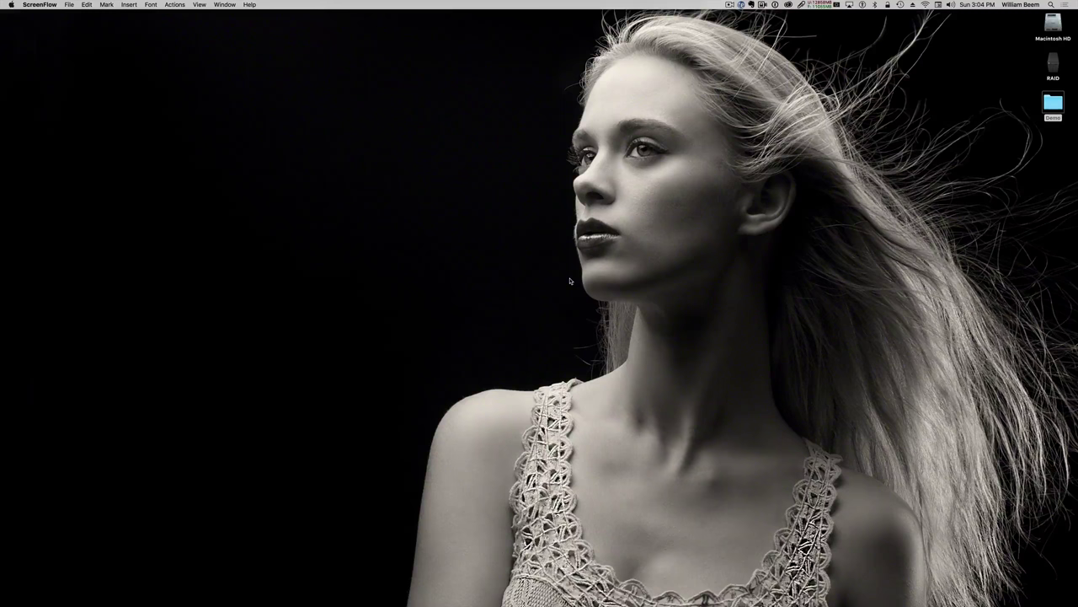
- Launch Luminar and load the RAW photo _WB22321.nef from the Demo folder
{"action": "mouse_move", "coordinate": [3, 258]}
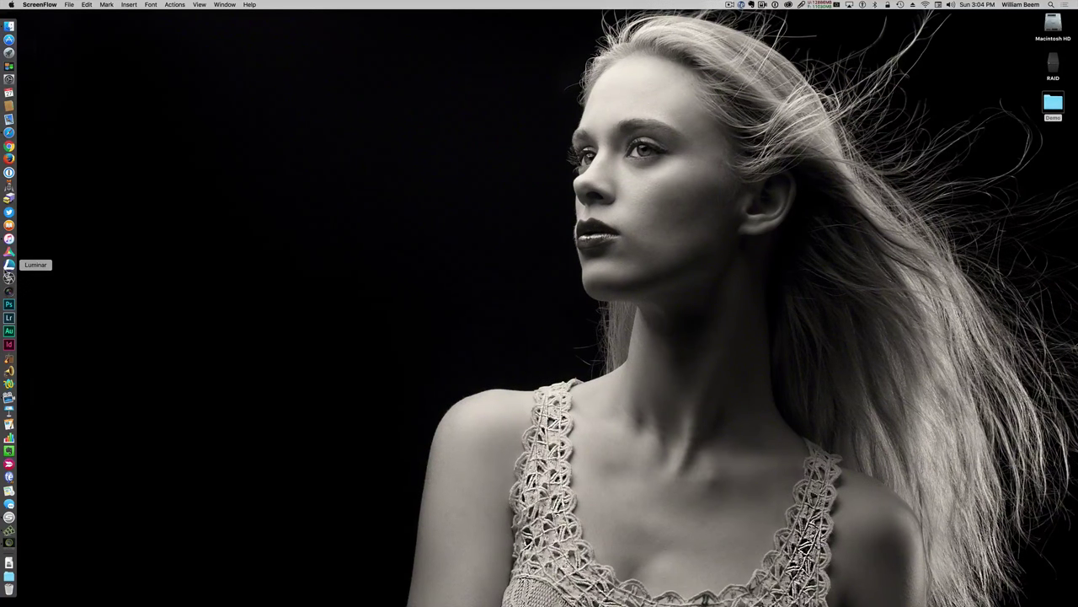
{"action": "left_click", "coordinate": [9, 265]}
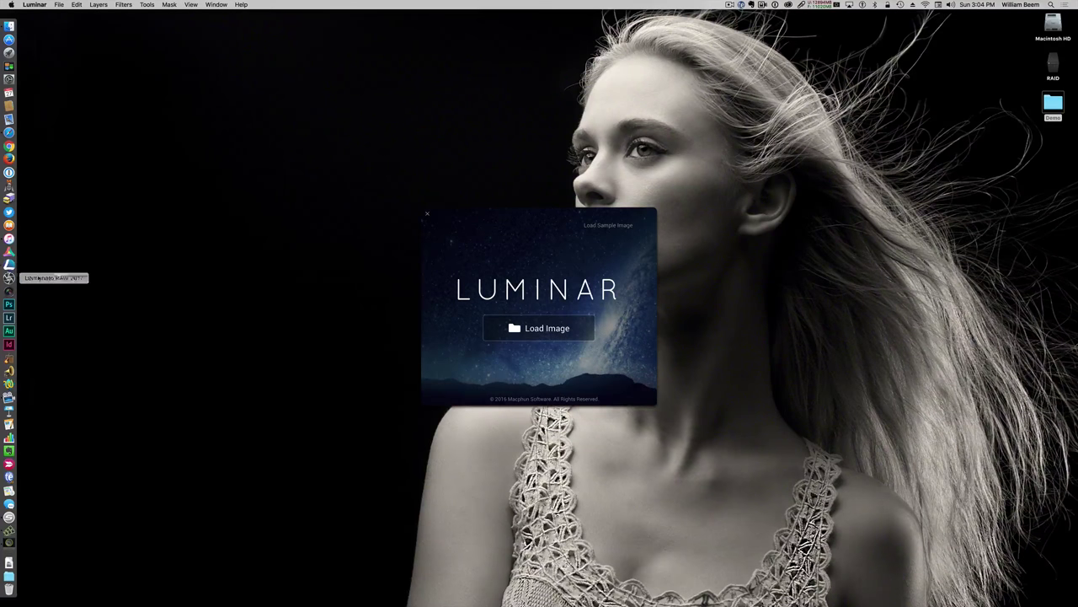
{"action": "left_click", "coordinate": [493, 332]}
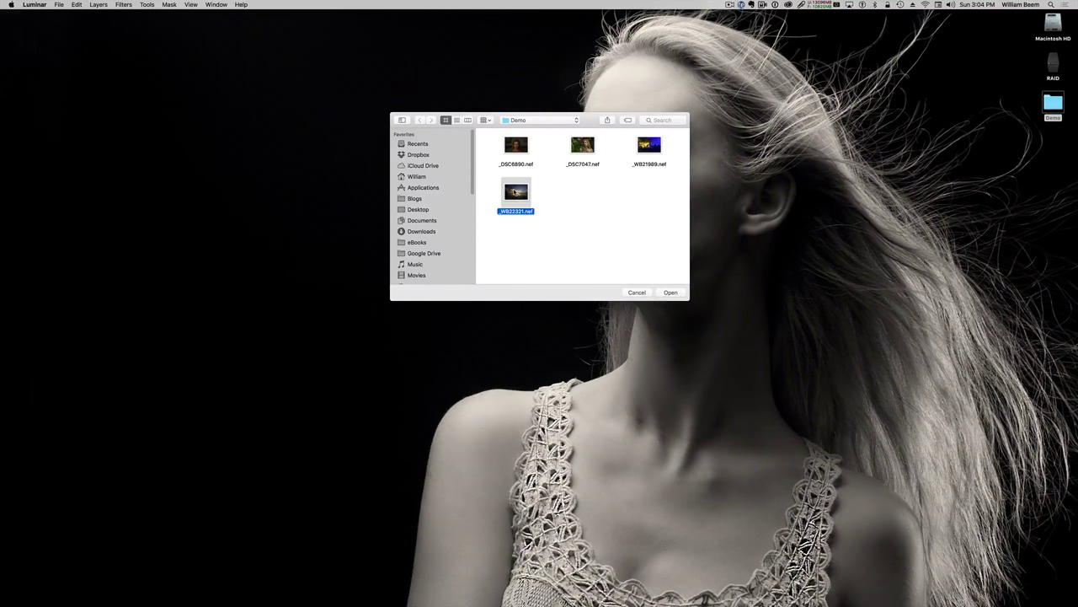
{"action": "left_click", "coordinate": [670, 293]}
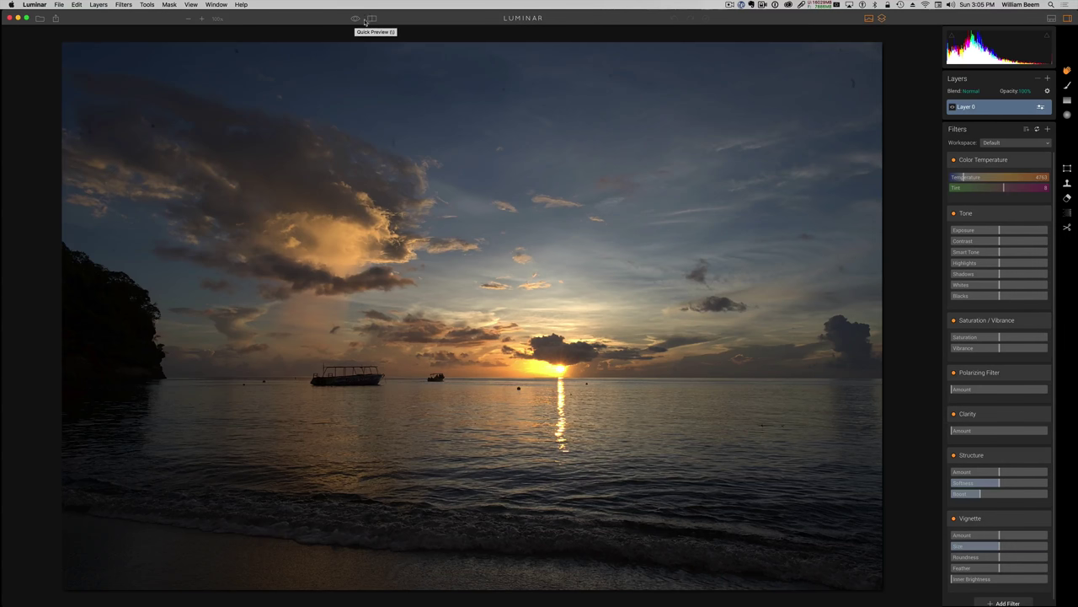
- Toggle the before/after comparison and the side panels on and off
{"action": "left_click", "coordinate": [372, 19]}
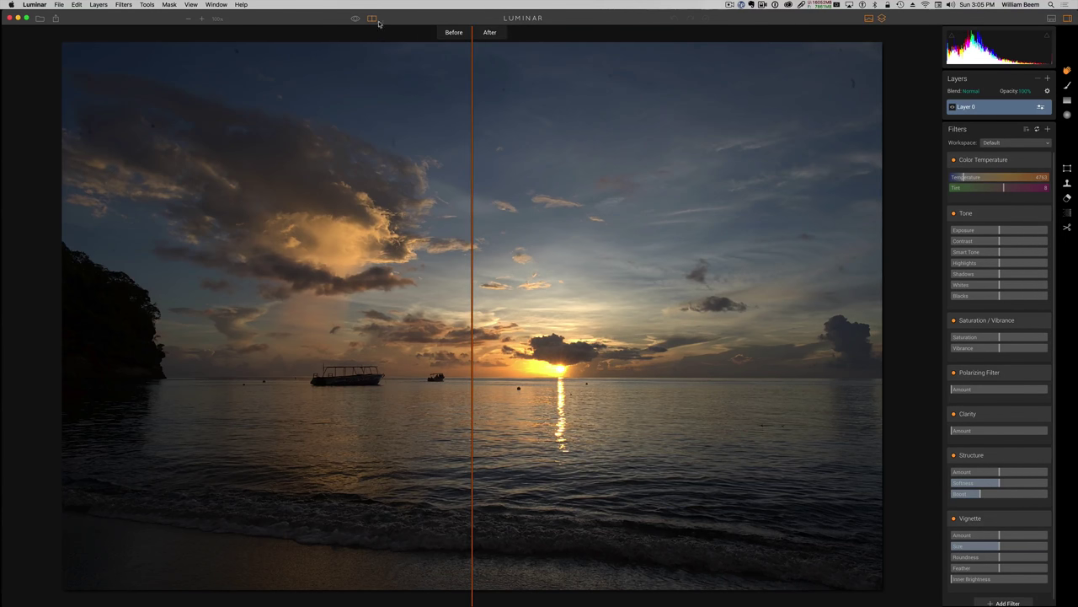
{"action": "left_click", "coordinate": [372, 19]}
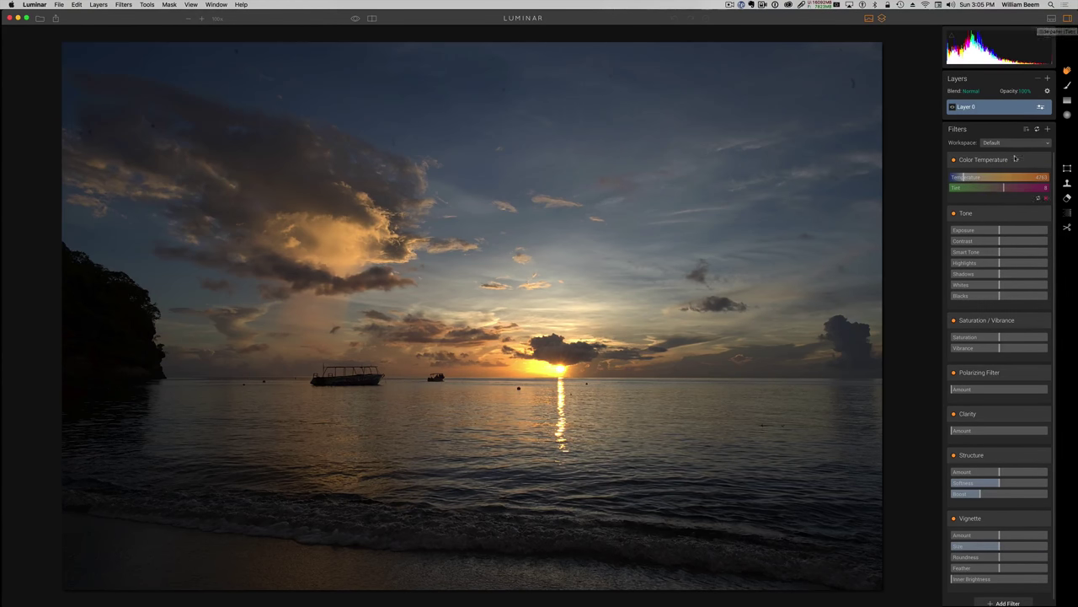
{"action": "left_click", "coordinate": [1068, 19]}
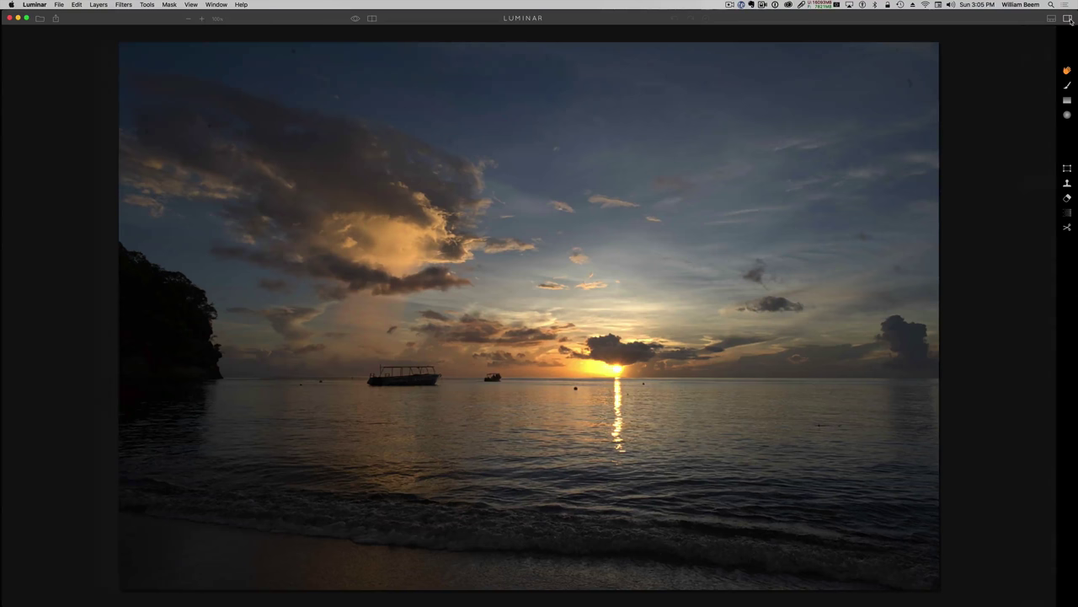
{"action": "left_click", "coordinate": [1068, 19]}
- Show the preset strip, list its categories, and visit the maker's site for more presets
{"action": "left_click", "coordinate": [1051, 19]}
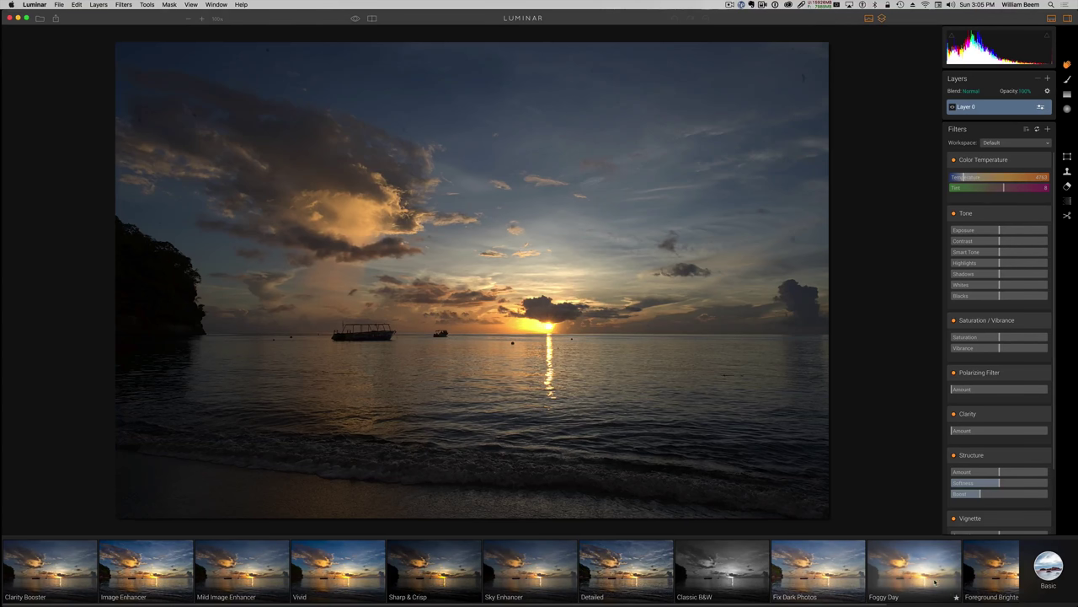
{"action": "left_click", "coordinate": [1049, 566]}
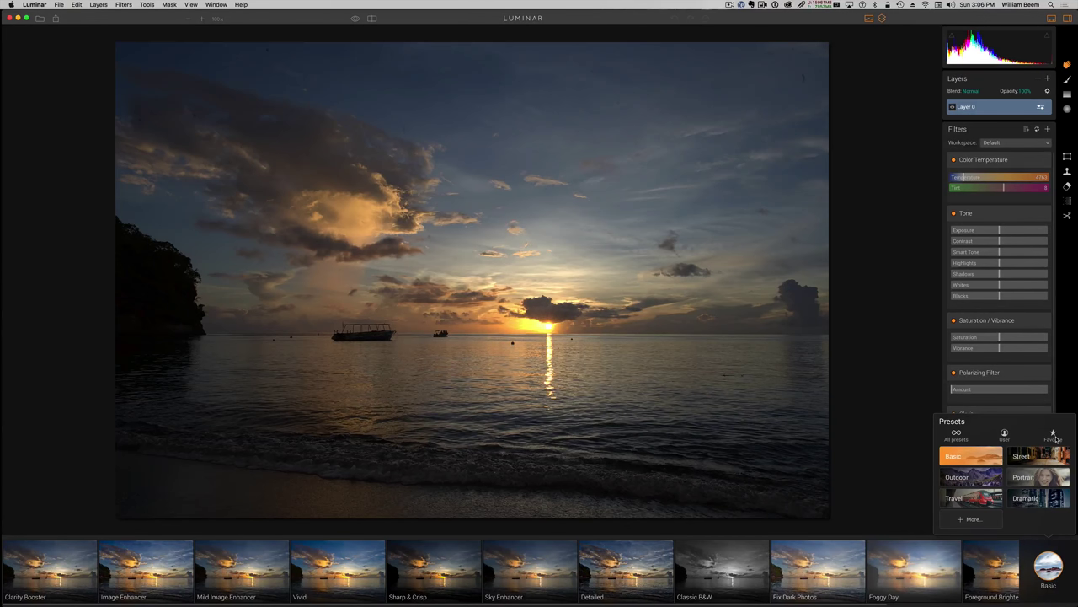
{"action": "left_click", "coordinate": [971, 520]}
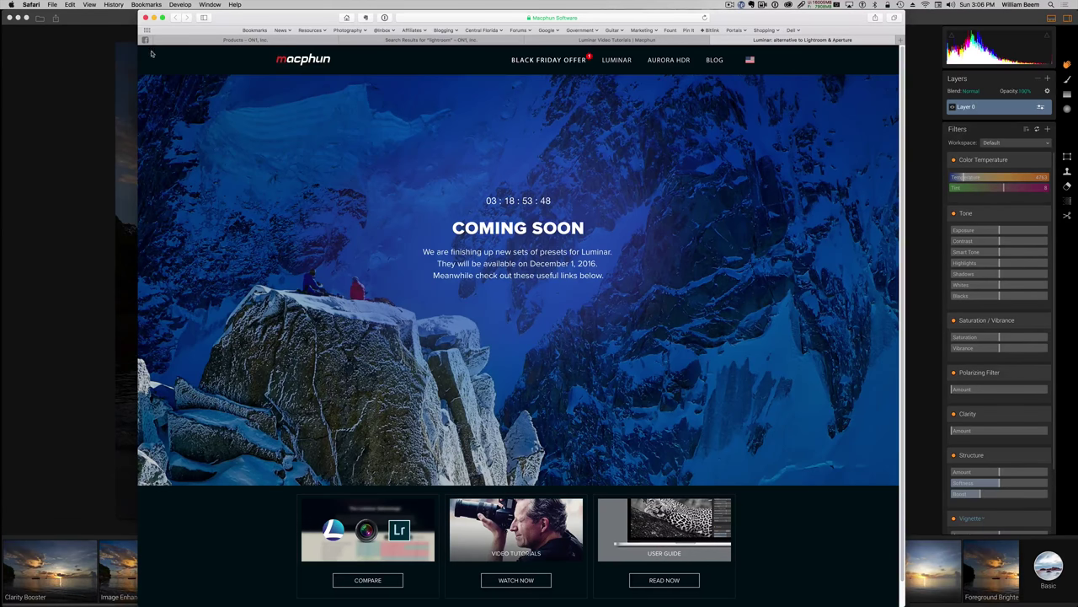
- Put the browser away, return to Luminar, and hide the preset thumbnail strip
{"action": "left_click", "coordinate": [153, 18]}
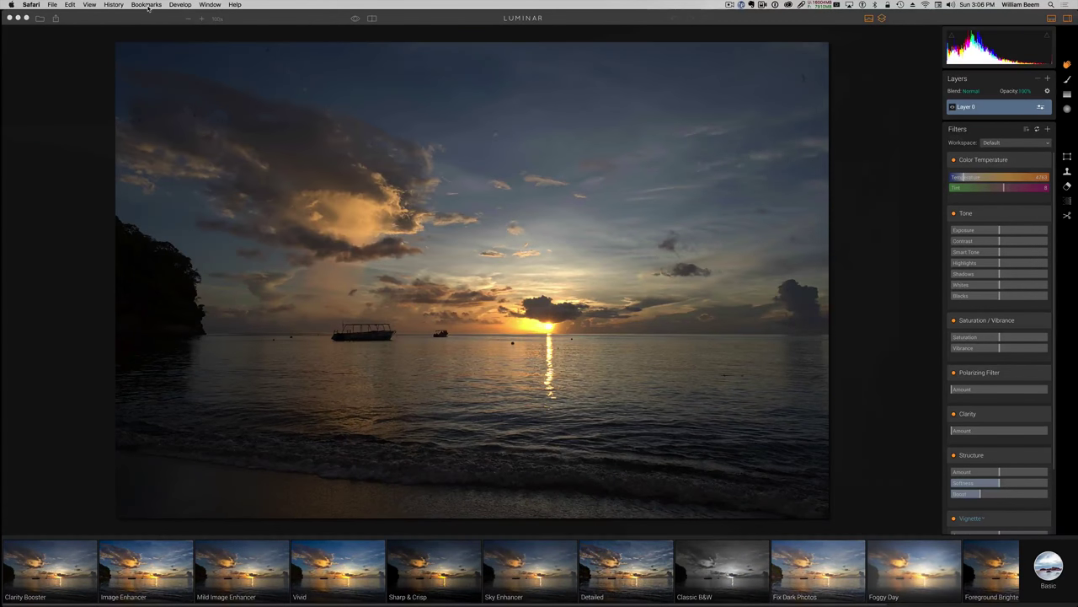
{"action": "left_click", "coordinate": [1051, 20]}
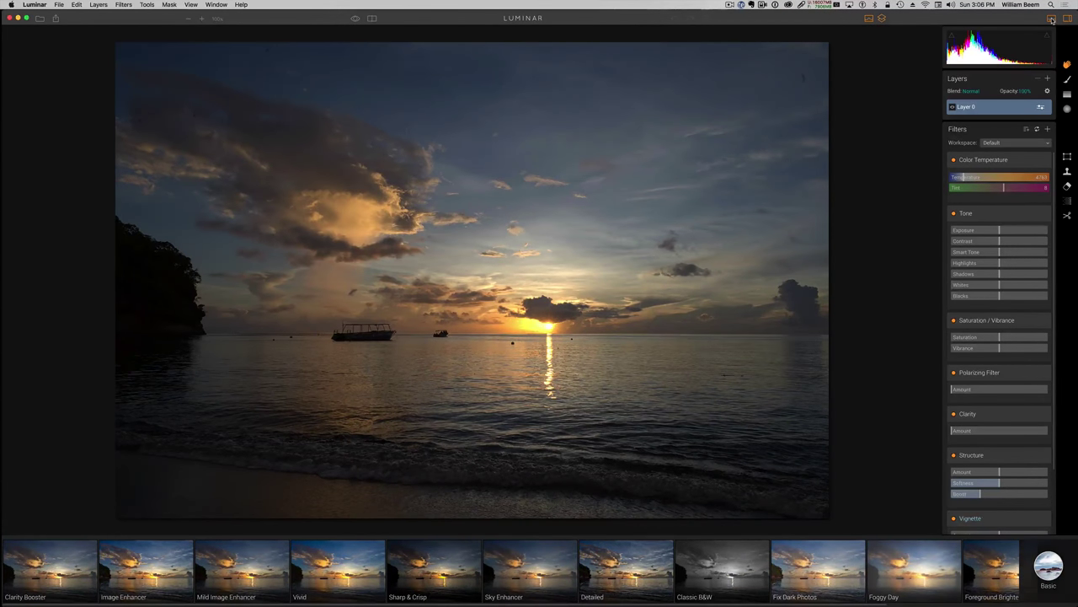
{"action": "left_click", "coordinate": [1051, 19]}
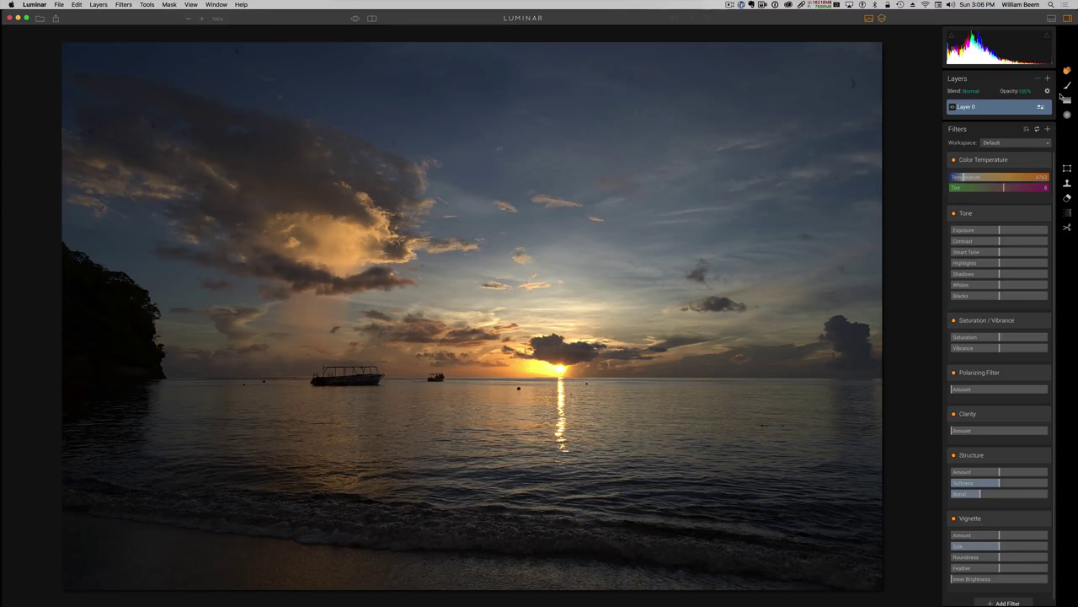
{"action": "left_click", "coordinate": [1047, 79]}
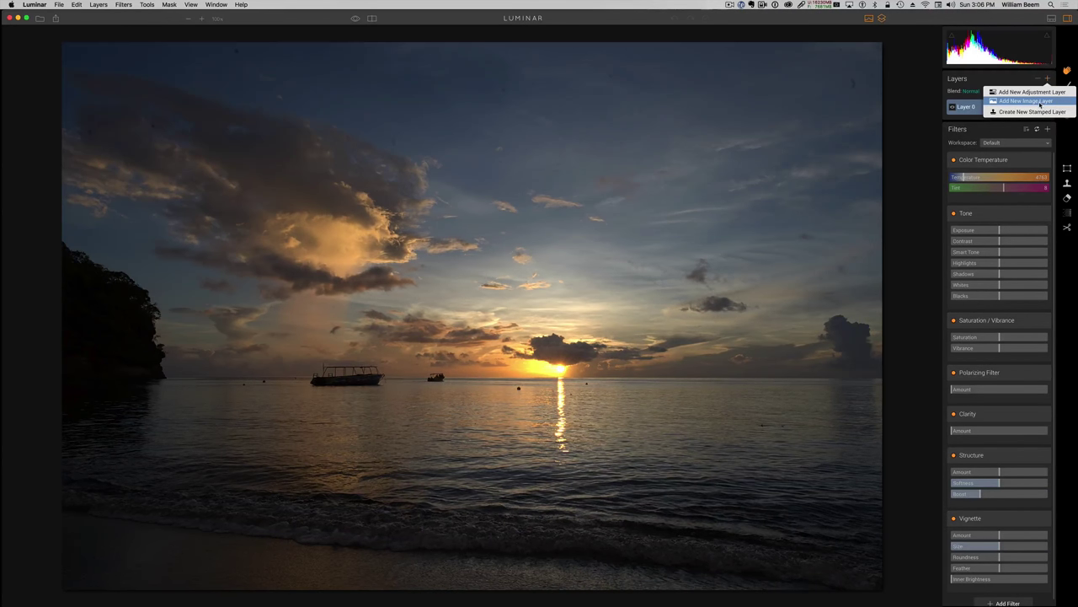
{"action": "left_click", "coordinate": [1039, 104]}
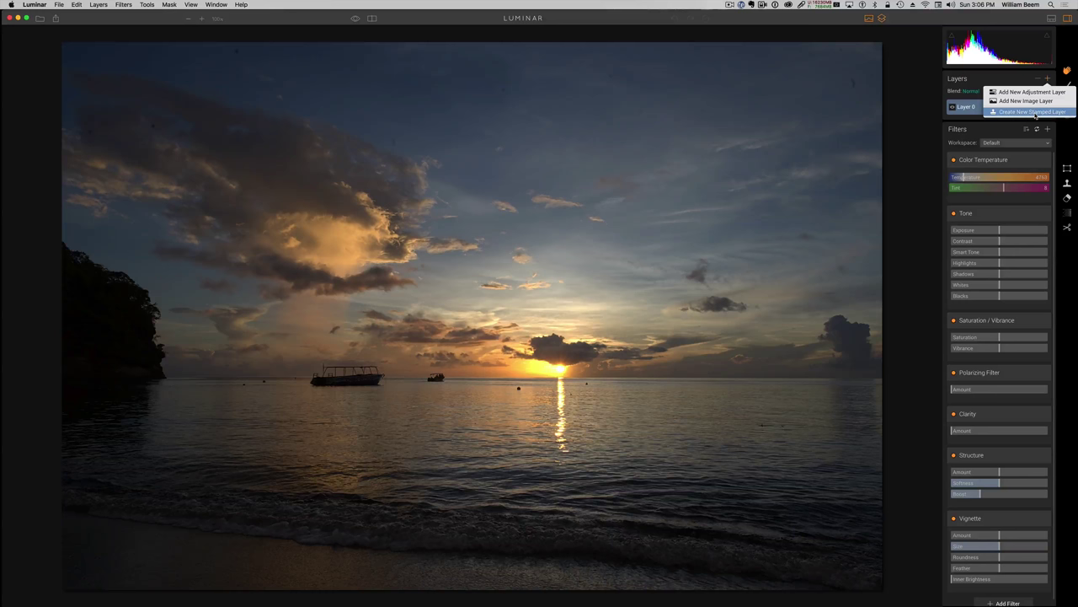
{"action": "left_click", "coordinate": [1017, 79]}
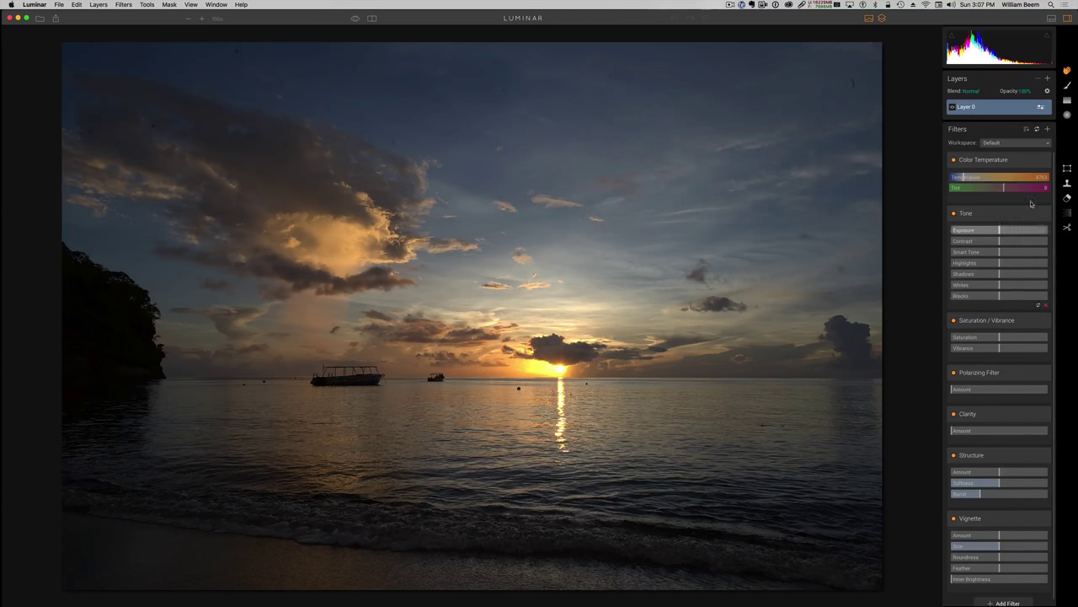
{"action": "left_click", "coordinate": [1045, 143]}
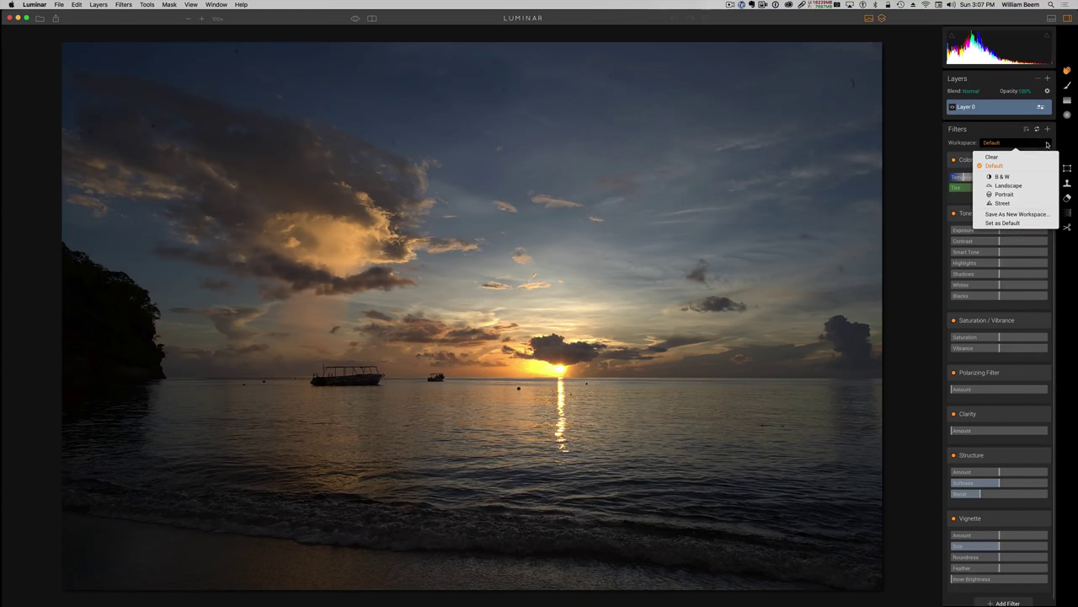
{"action": "left_click", "coordinate": [1015, 177]}
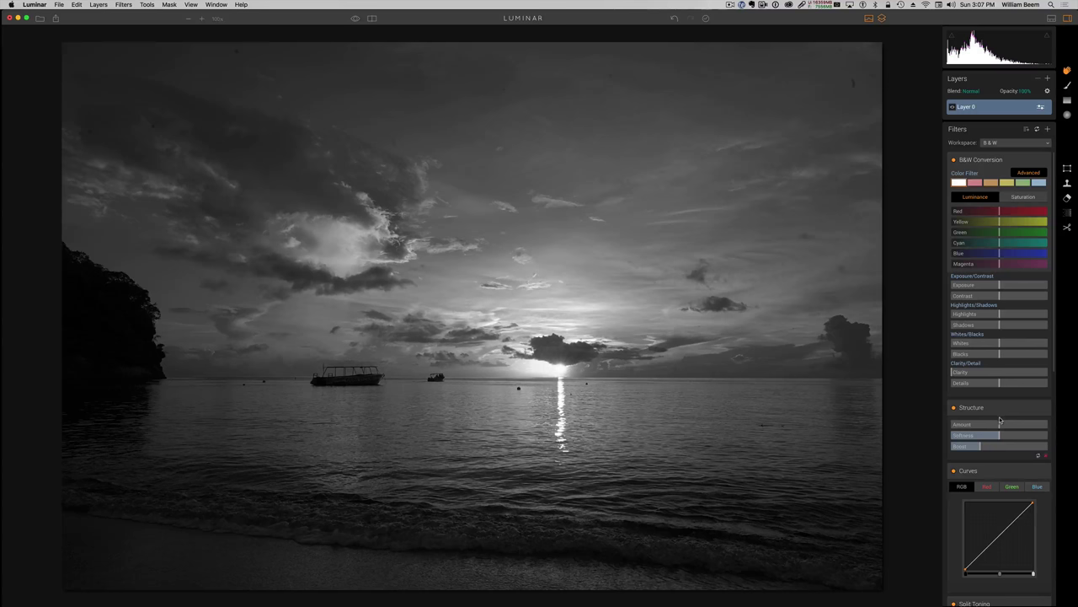
{"action": "left_click", "coordinate": [1047, 145]}
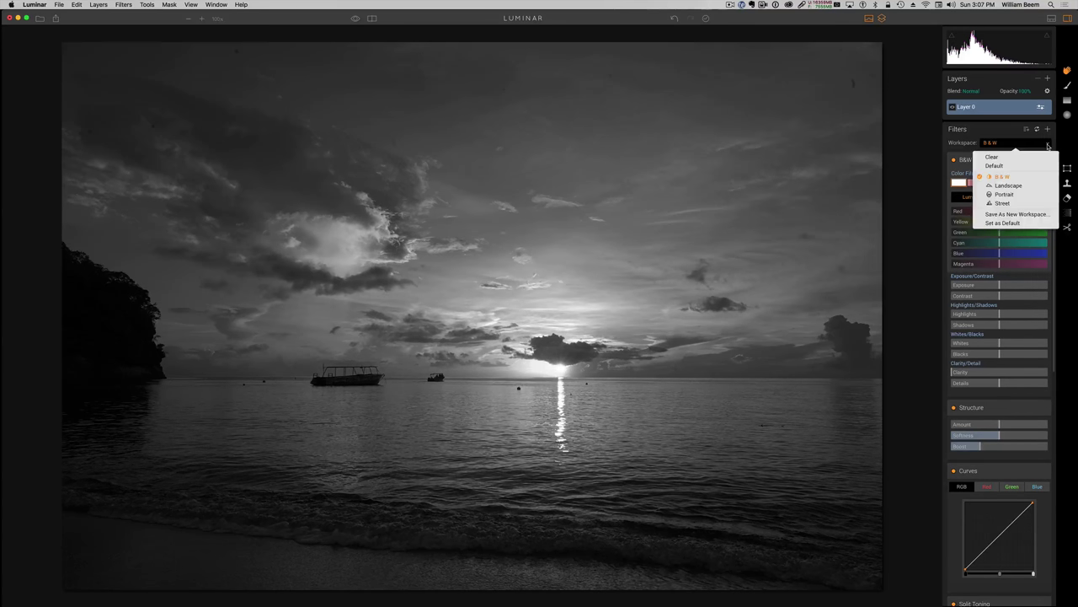
{"action": "left_click", "coordinate": [1014, 193]}
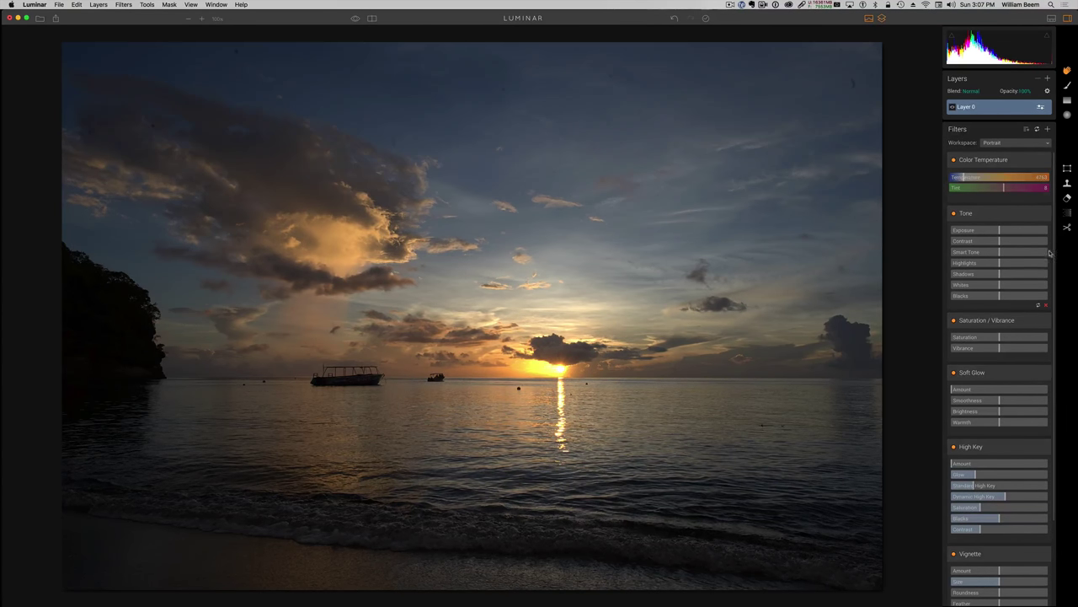
{"action": "scroll", "coordinate": [1049, 253], "scroll_direction": "down", "scroll_amount": 5}
{"action": "scroll", "coordinate": [1055, 235], "scroll_direction": "up", "scroll_amount": 5}
{"action": "left_click", "coordinate": [1048, 145]}
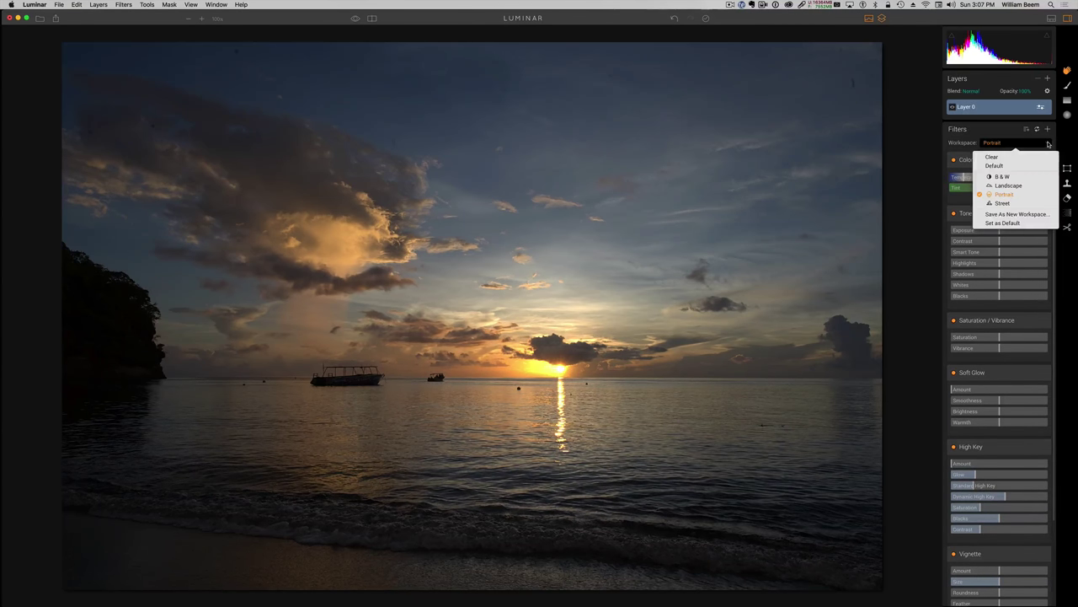
{"action": "left_click", "coordinate": [995, 166]}
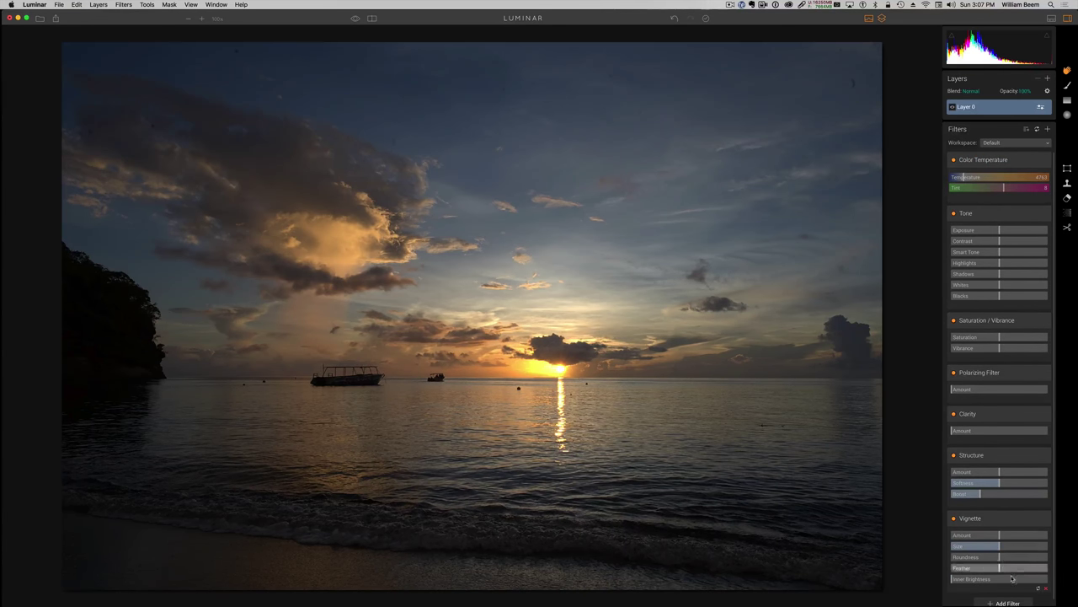
{"action": "left_click", "coordinate": [1008, 603]}
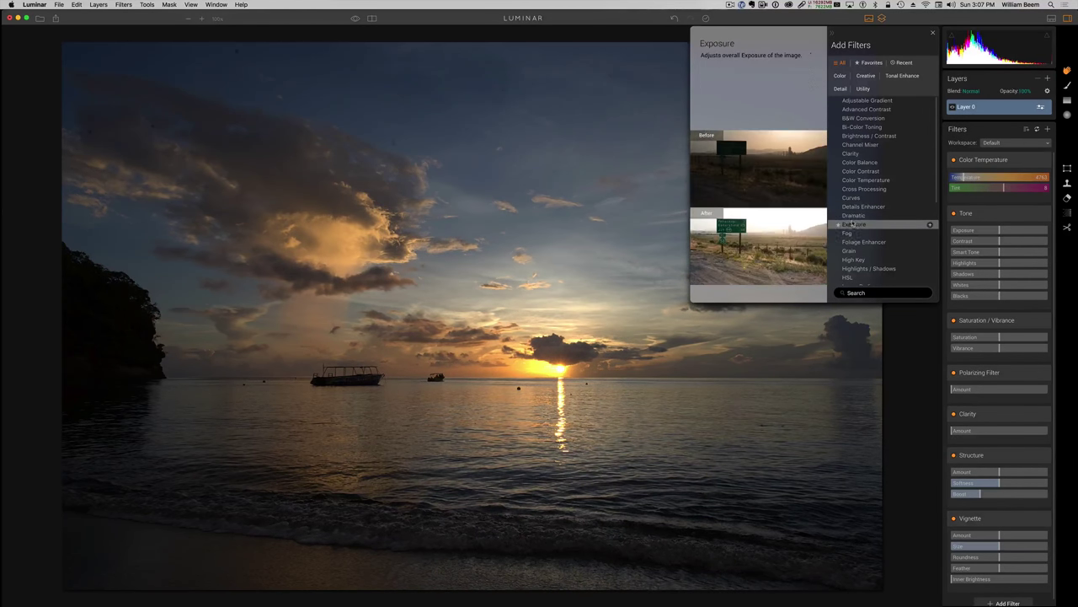
{"action": "scroll", "coordinate": [937, 236], "scroll_direction": "down", "scroll_amount": 5}
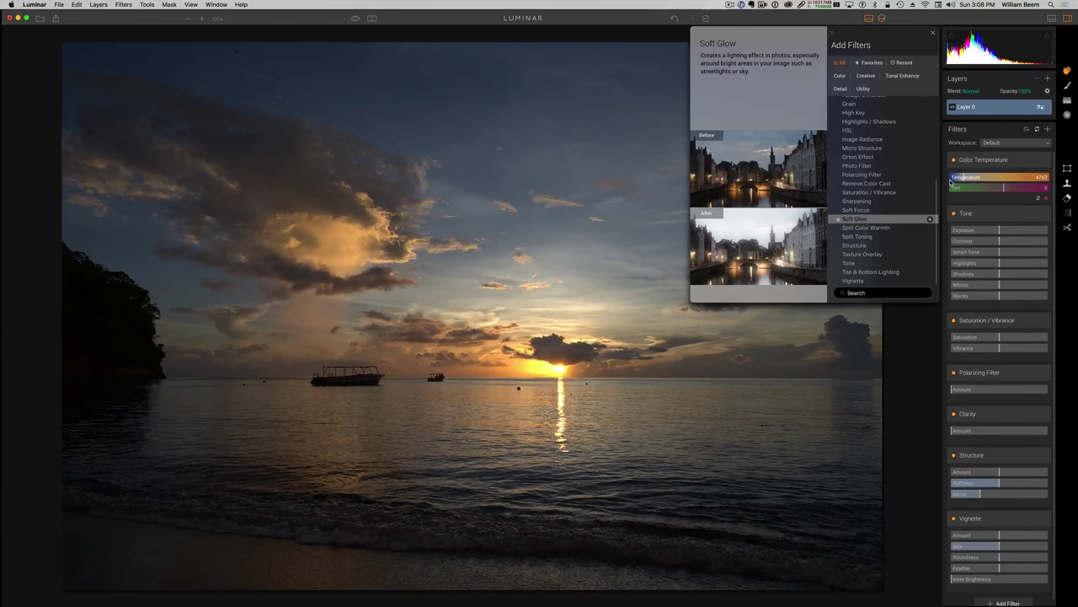
{"action": "left_click", "coordinate": [915, 397]}
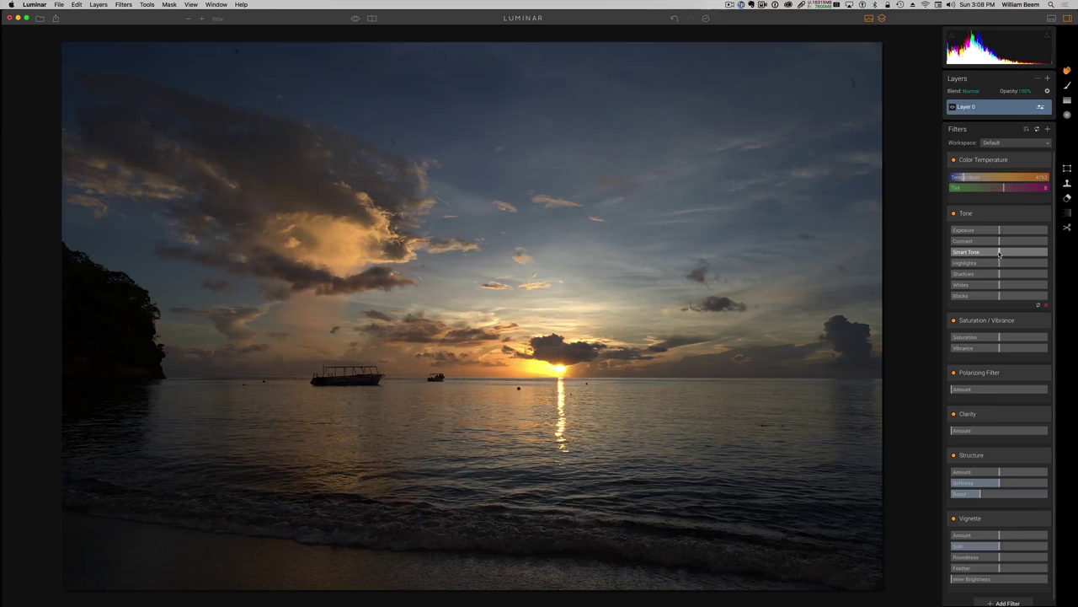
- Try Smart Tone, lowering it to 10, then reset it to 0
{"action": "left_click_drag", "start_coordinate": [1000, 252], "coordinate": [1018, 255]}
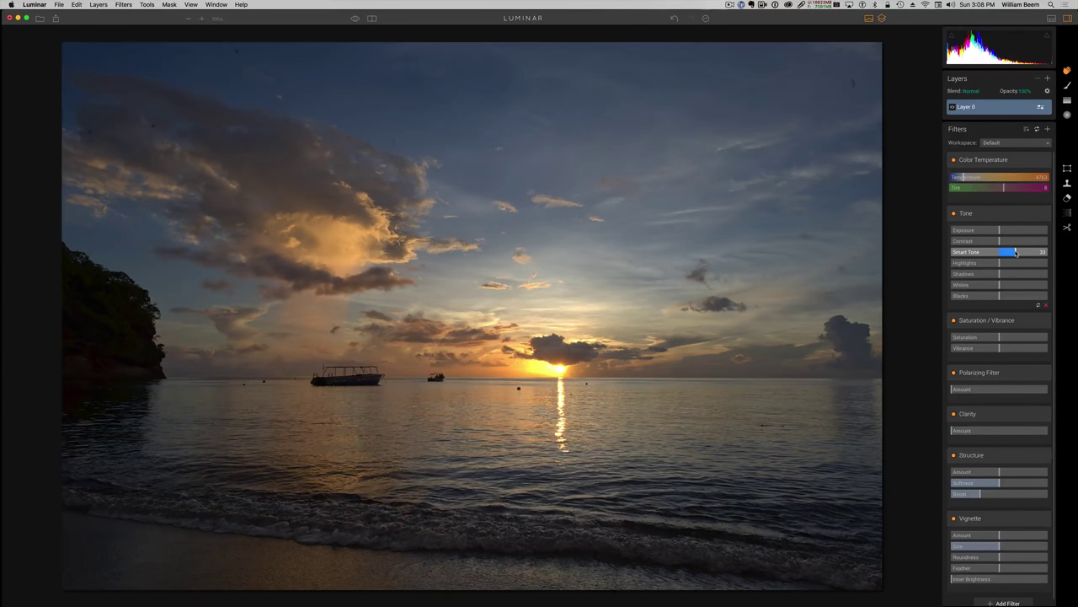
{"action": "mouse_move", "coordinate": [1015, 253]}
{"action": "left_mouse_down"}
{"action": "mouse_move", "coordinate": [1002, 252]}
{"action": "mouse_move", "coordinate": [1016, 253]}
{"action": "left_mouse_up"}
{"action": "left_click_drag", "start_coordinate": [1018, 253], "coordinate": [1004, 253]}
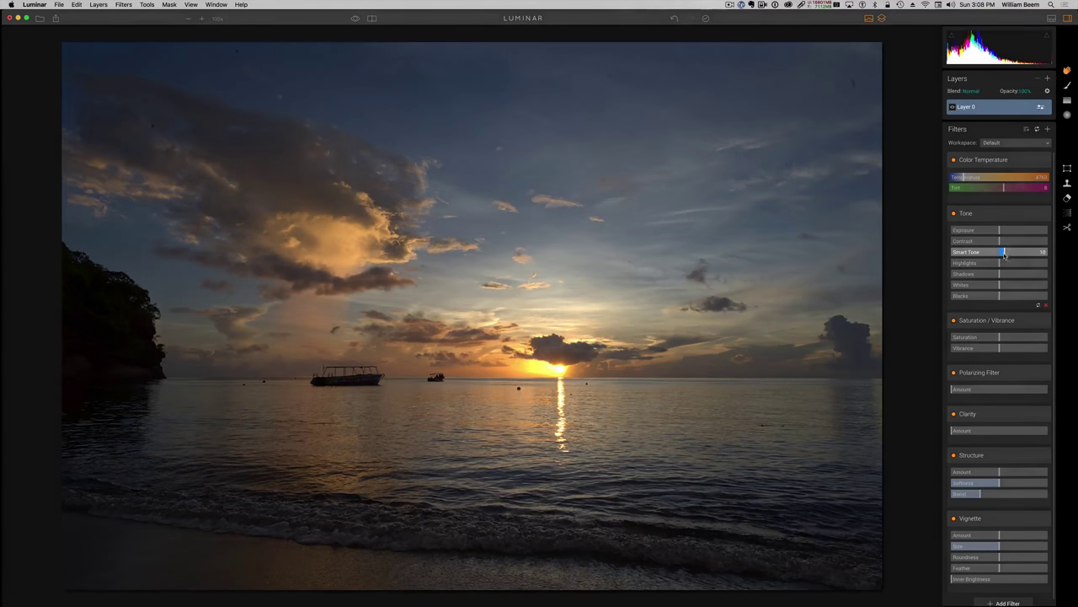
{"action": "double_click", "coordinate": [960, 252]}
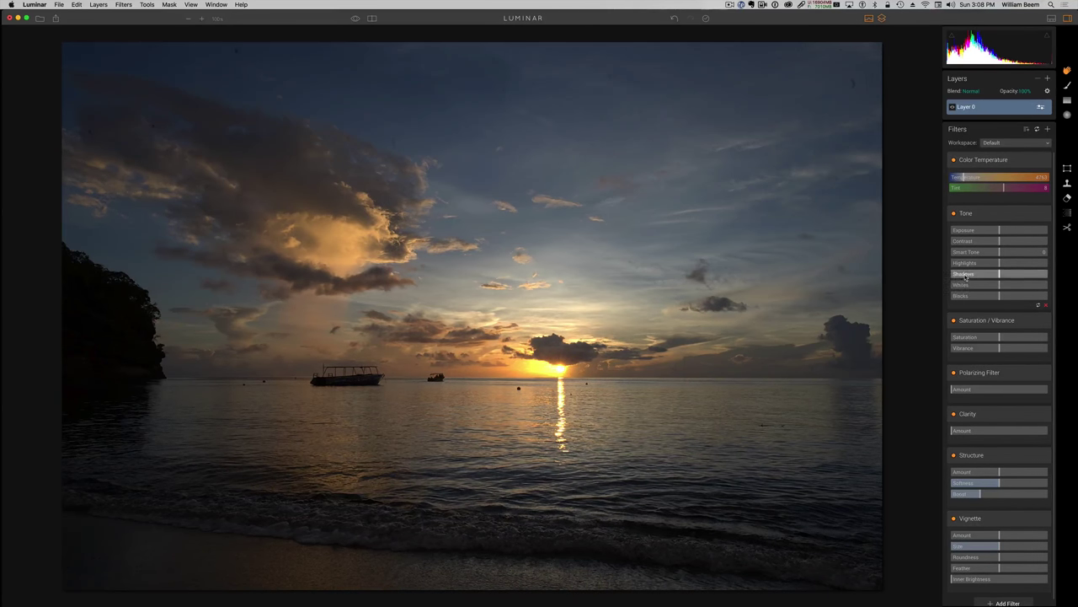
- Try darkening Whites and Blacks, resetting each back to 0
{"action": "left_click", "coordinate": [962, 286]}
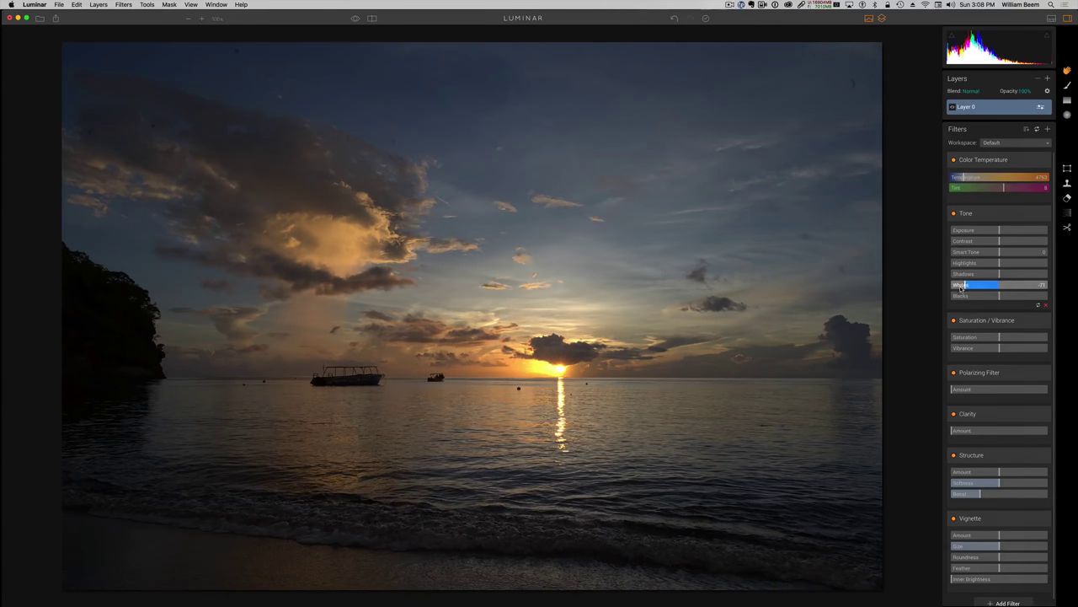
{"action": "double_click", "coordinate": [961, 288]}
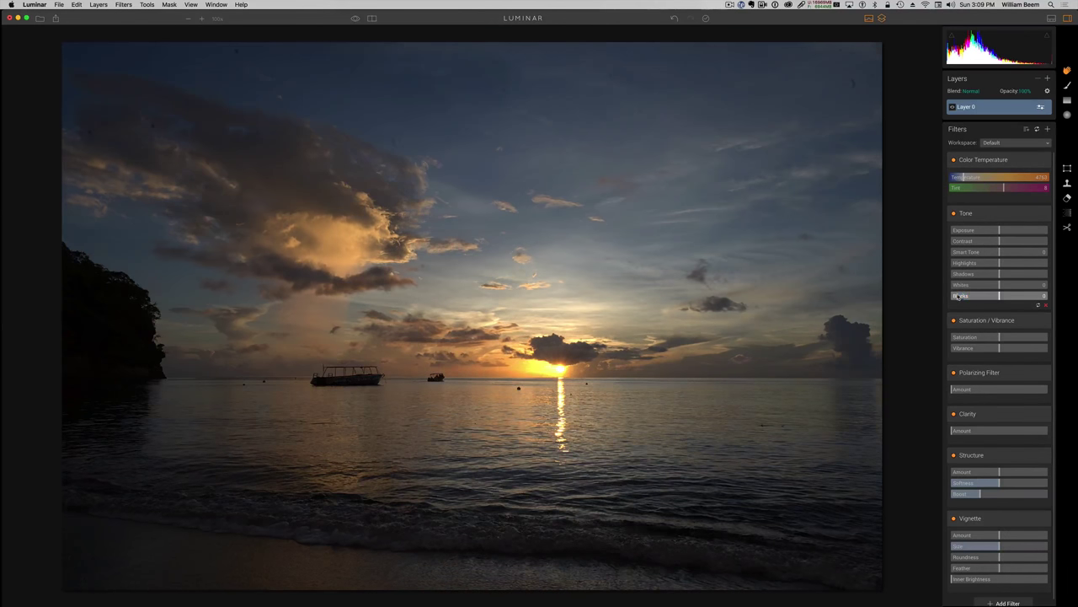
{"action": "left_click", "coordinate": [958, 298]}
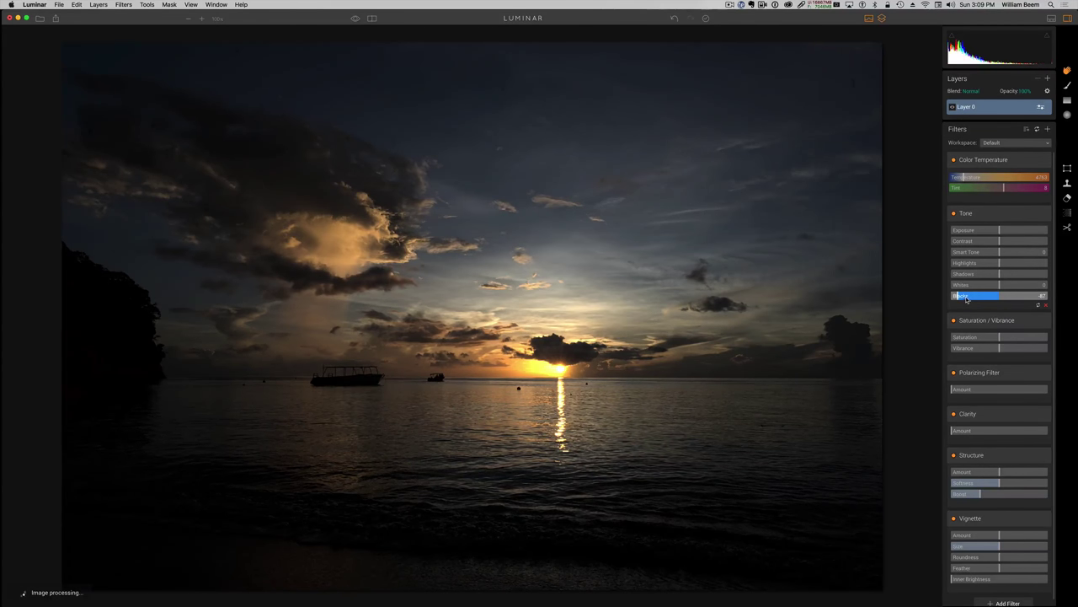
{"action": "double_click", "coordinate": [964, 299]}
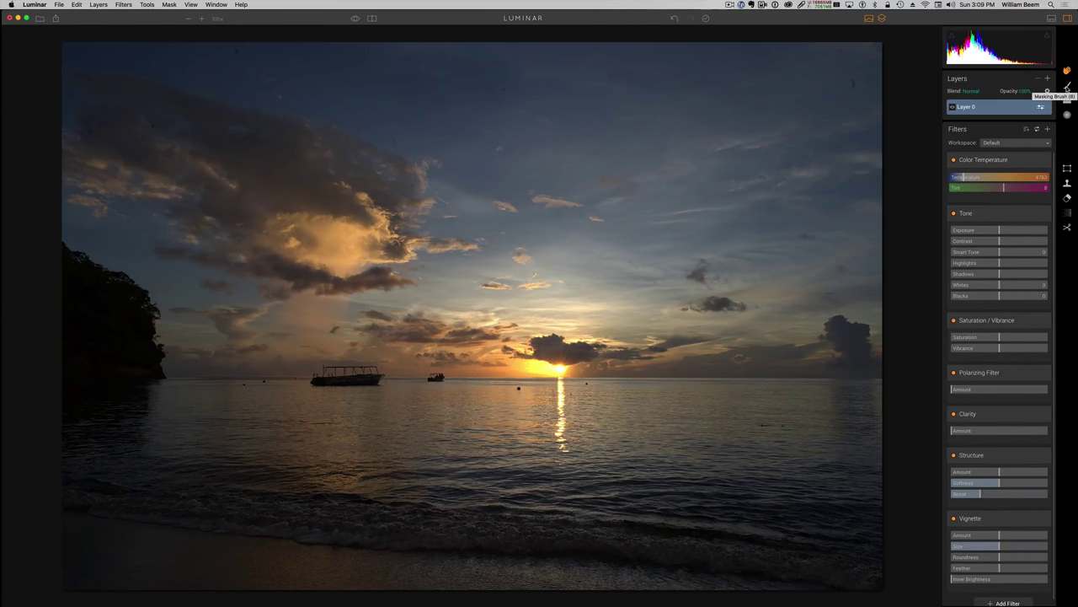
- Draw a gradient mask on Layer 0 from upper sky to shore, then decline applying it when switching to the Eraser
{"action": "left_click", "coordinate": [1066, 87]}
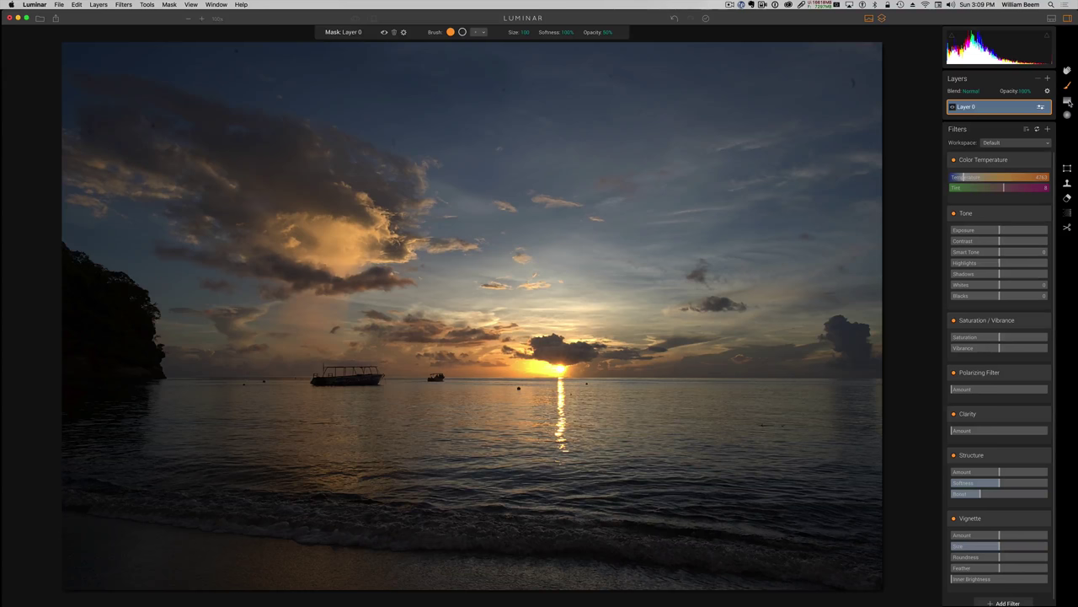
{"action": "left_click", "coordinate": [1068, 102]}
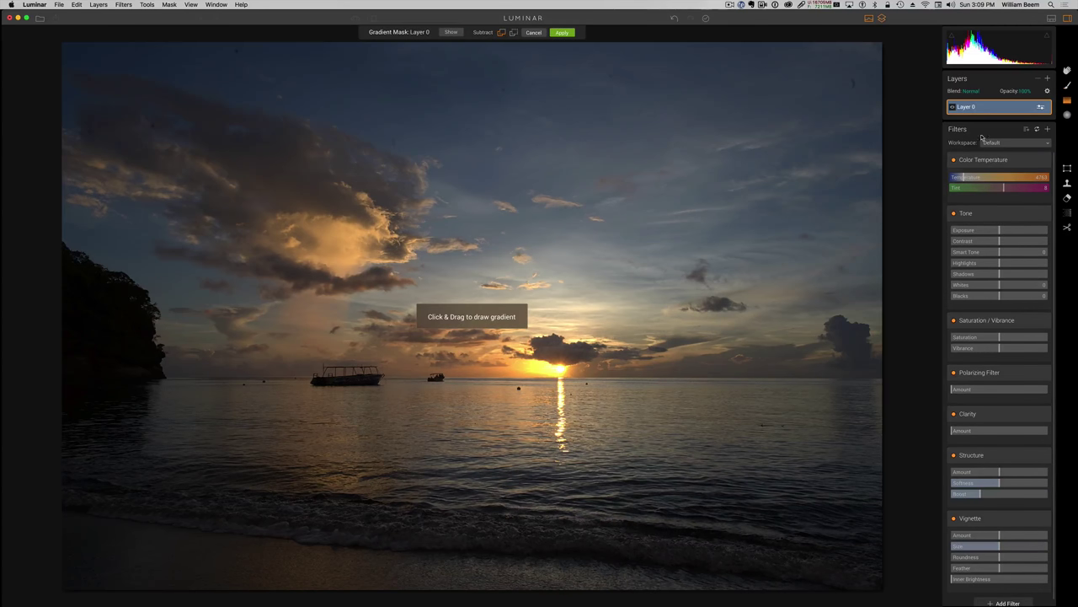
{"action": "left_click_drag", "start_coordinate": [510, 181], "coordinate": [508, 459]}
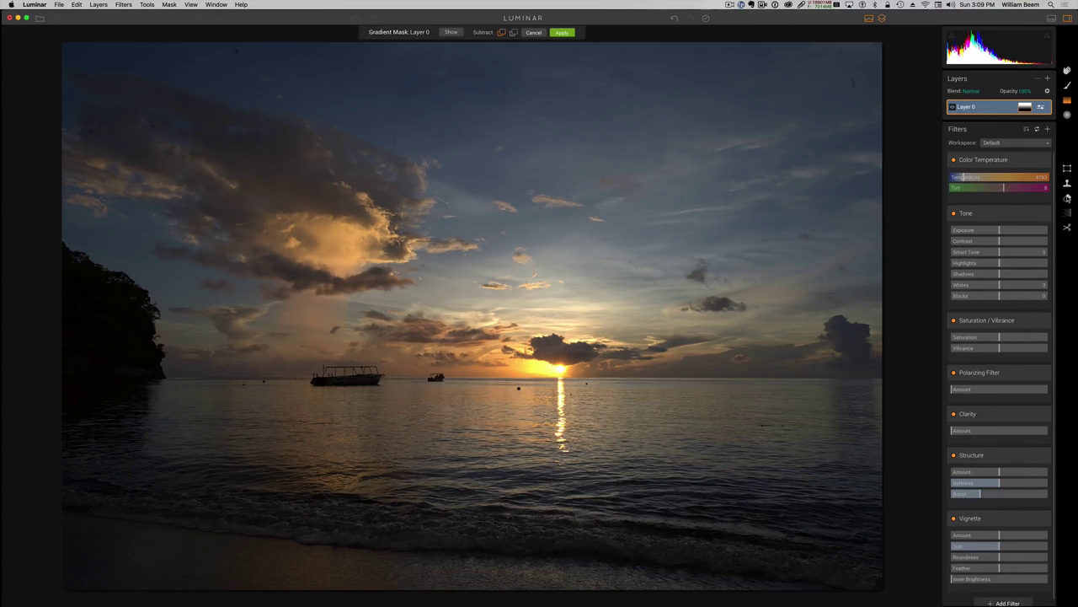
{"action": "left_click", "coordinate": [1069, 196]}
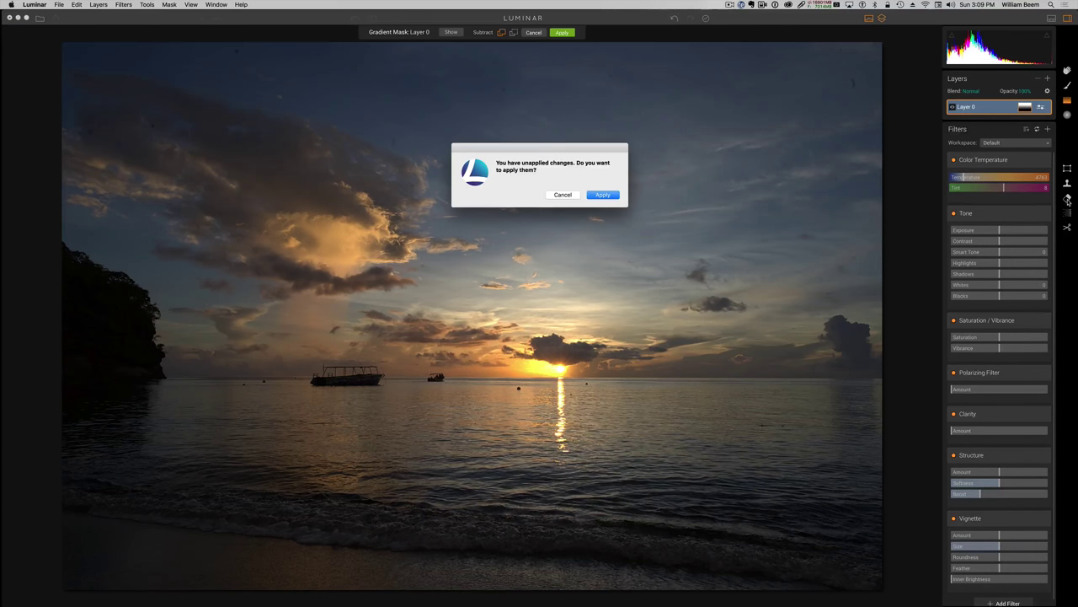
{"action": "left_click", "coordinate": [557, 196]}
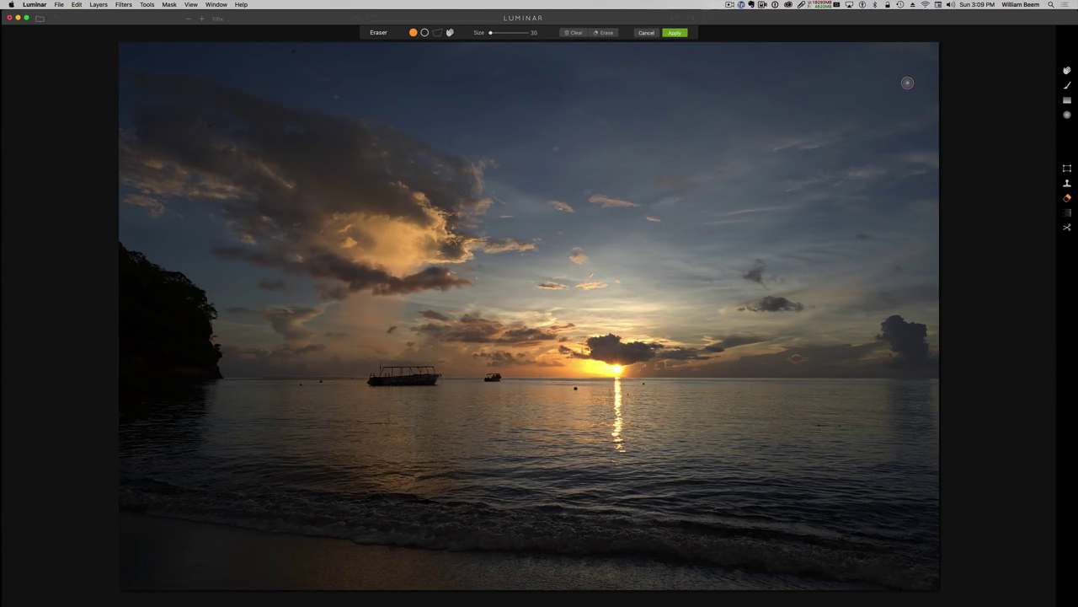
- Erase the spots across the upper sky and beside the cliff top, then apply
{"action": "left_click_drag", "start_coordinate": [909, 78], "coordinate": [911, 89]}
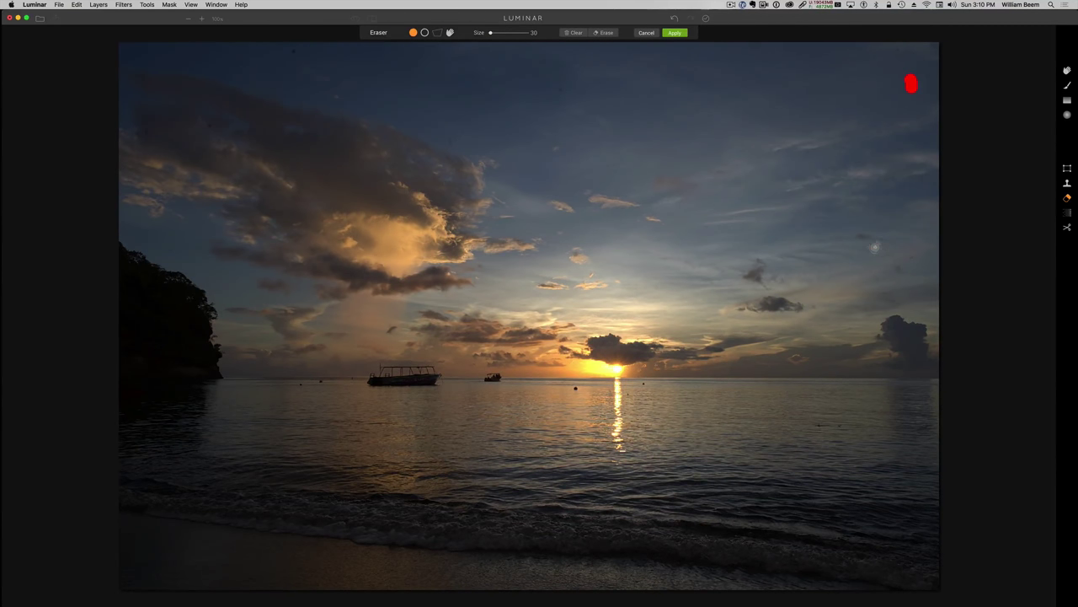
{"action": "left_click", "coordinate": [899, 51]}
{"action": "left_click", "coordinate": [293, 52]}
{"action": "left_click", "coordinate": [211, 128]}
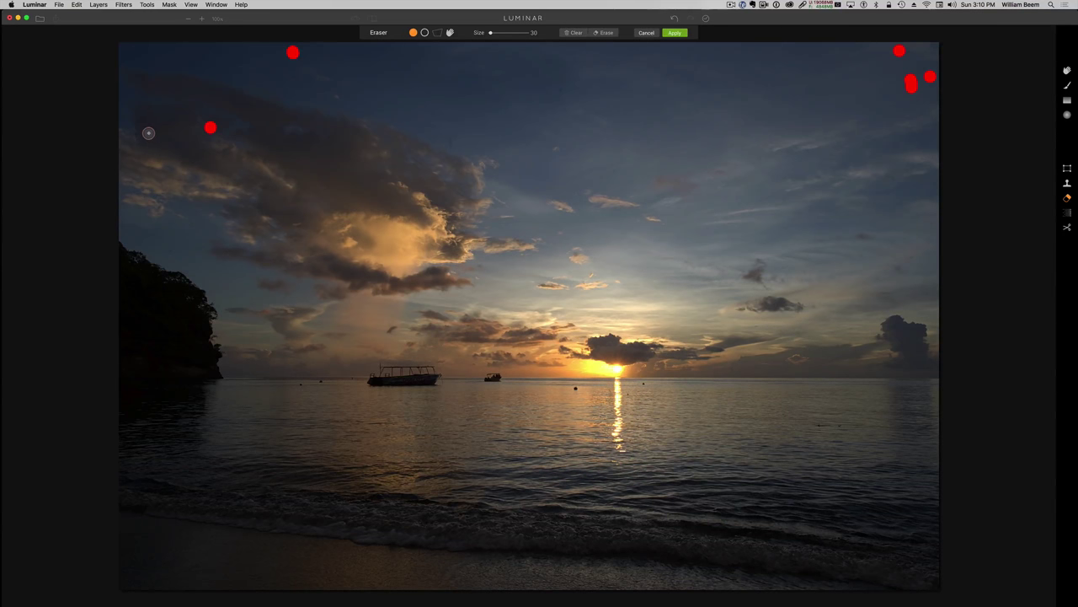
{"action": "left_click_drag", "start_coordinate": [150, 133], "coordinate": [140, 134]}
{"action": "left_click", "coordinate": [135, 124]}
{"action": "left_click", "coordinate": [170, 245]}
{"action": "left_click", "coordinate": [673, 33]}
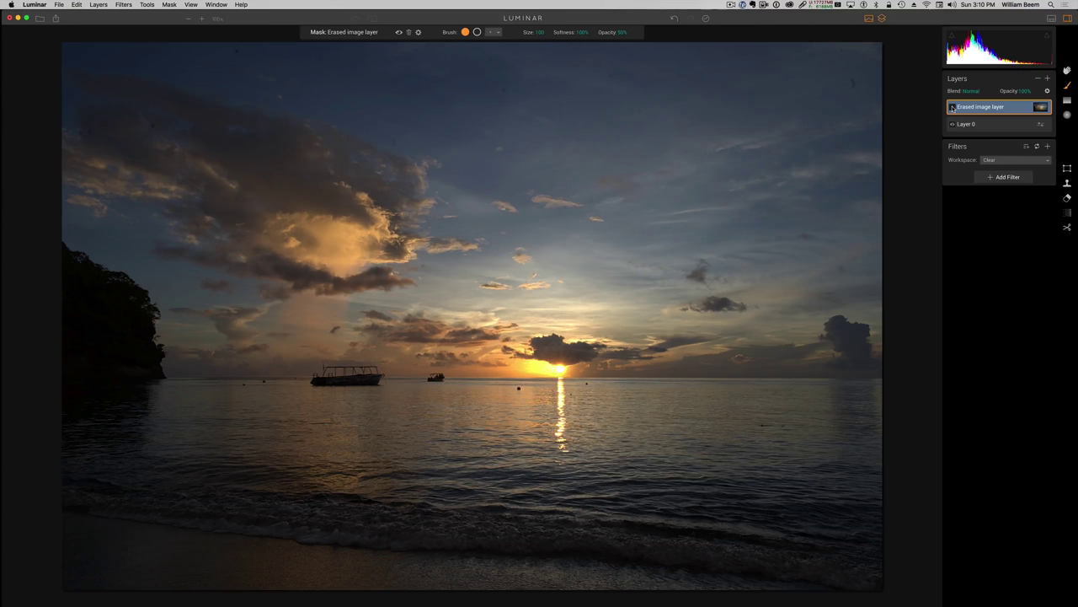
- Toggle the Erased image layer's visibility and switch to the Default filter workspace
{"action": "left_click", "coordinate": [953, 108]}
{"action": "left_click", "coordinate": [1006, 166]}
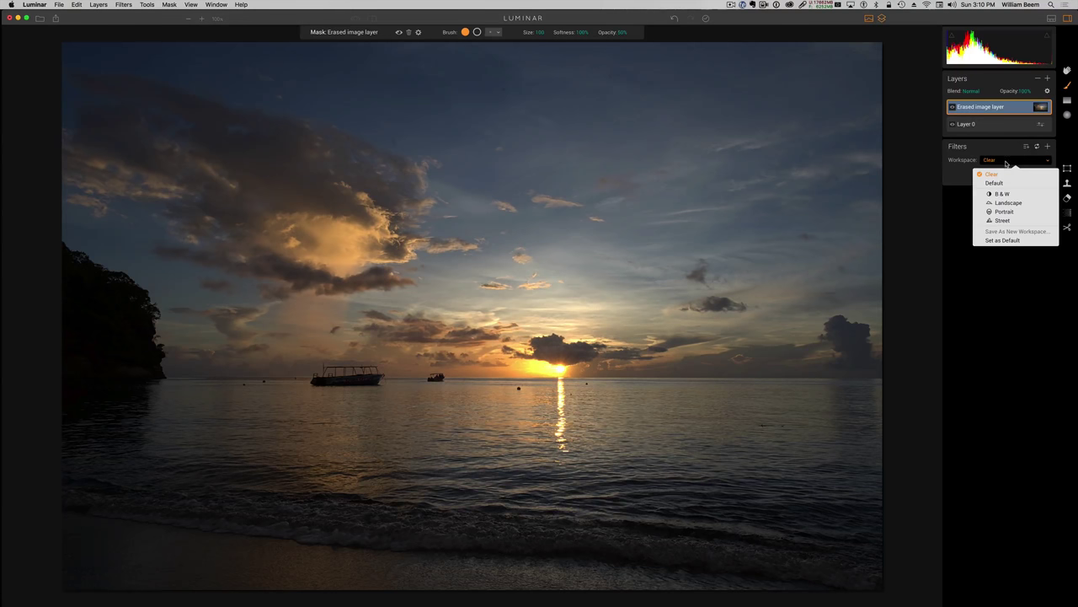
{"action": "left_click", "coordinate": [997, 182]}
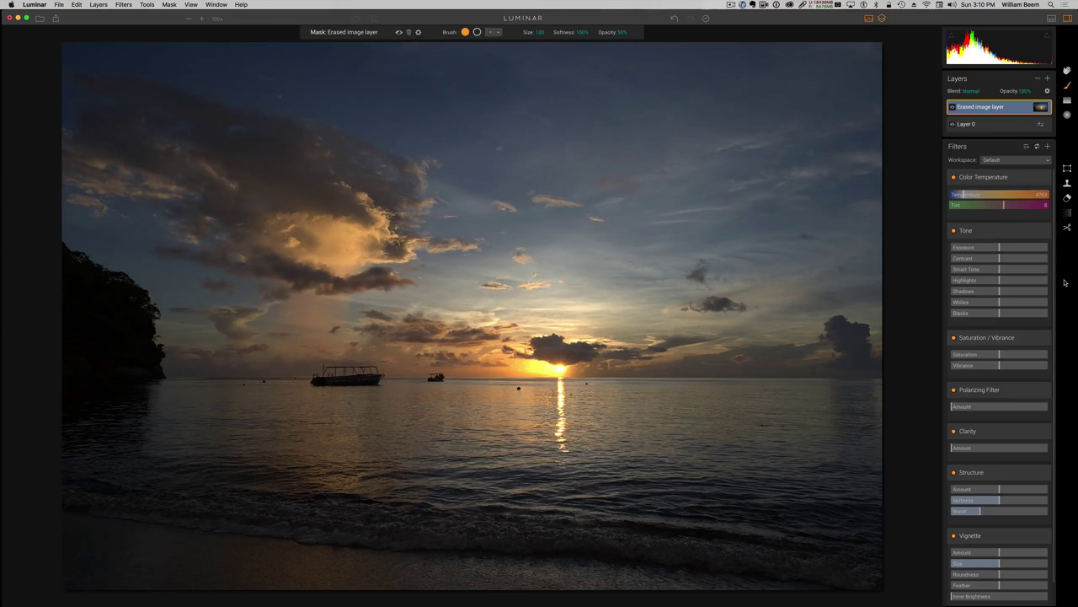
- Enter Crop, view the ratio presets, and leave with the crop unchanged
{"action": "left_click", "coordinate": [1067, 229]}
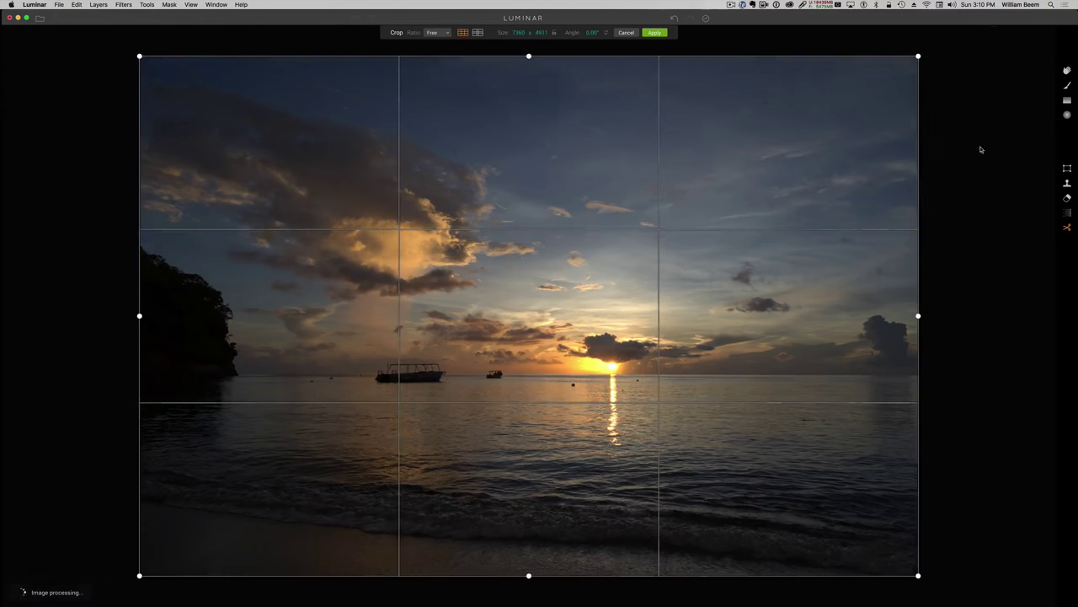
{"action": "left_click", "coordinate": [449, 34]}
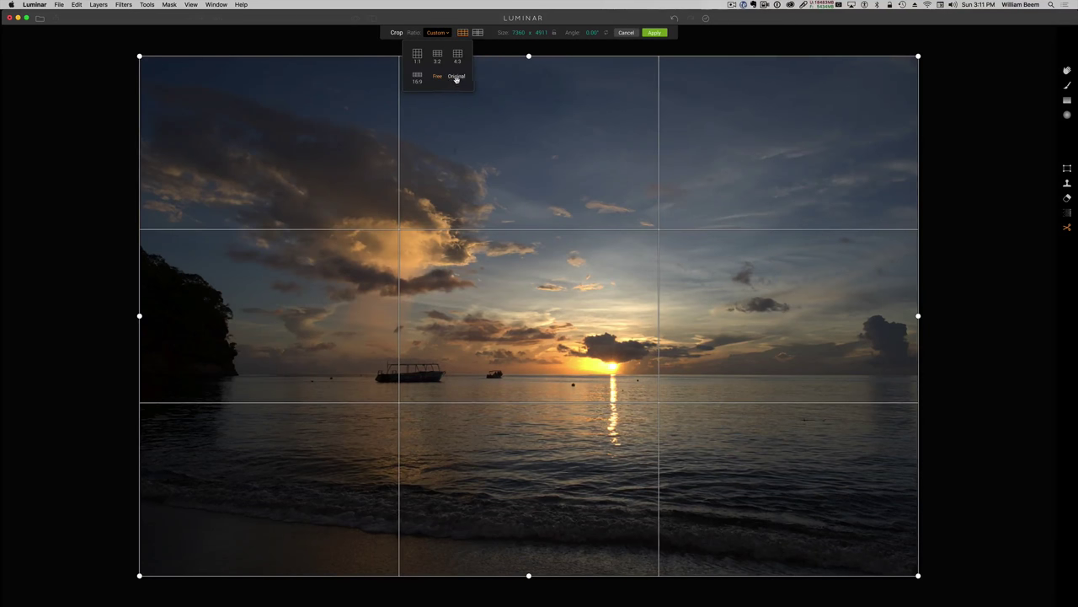
{"action": "left_click", "coordinate": [448, 34]}
{"action": "left_click", "coordinate": [628, 34]}
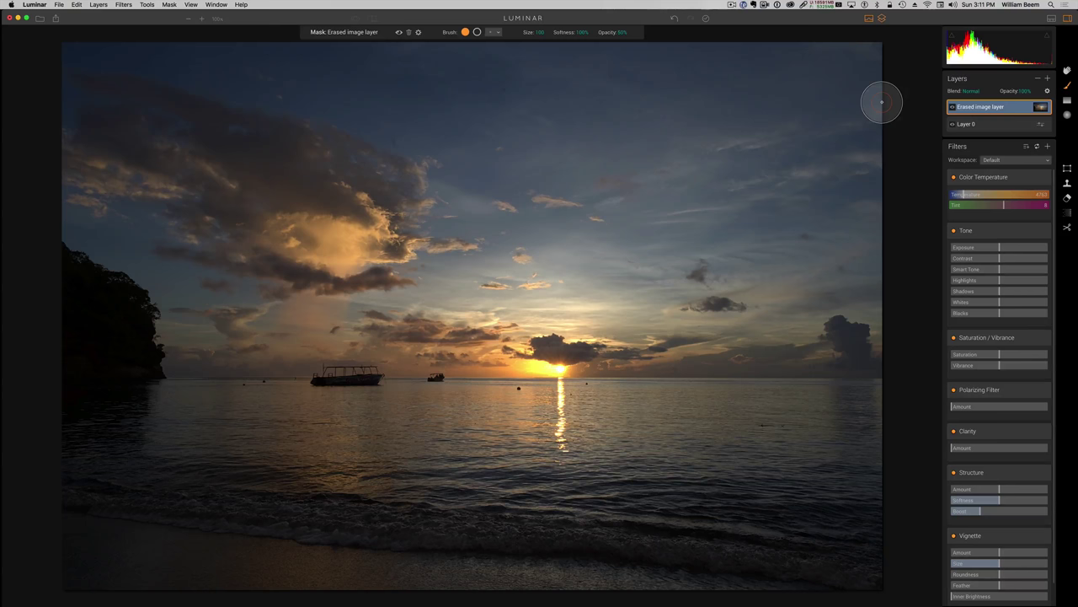
- Quit Luminar without saving, clear the desktop selection, and launch ON1 Photo RAW 2017
{"action": "left_click", "coordinate": [31, 4]}
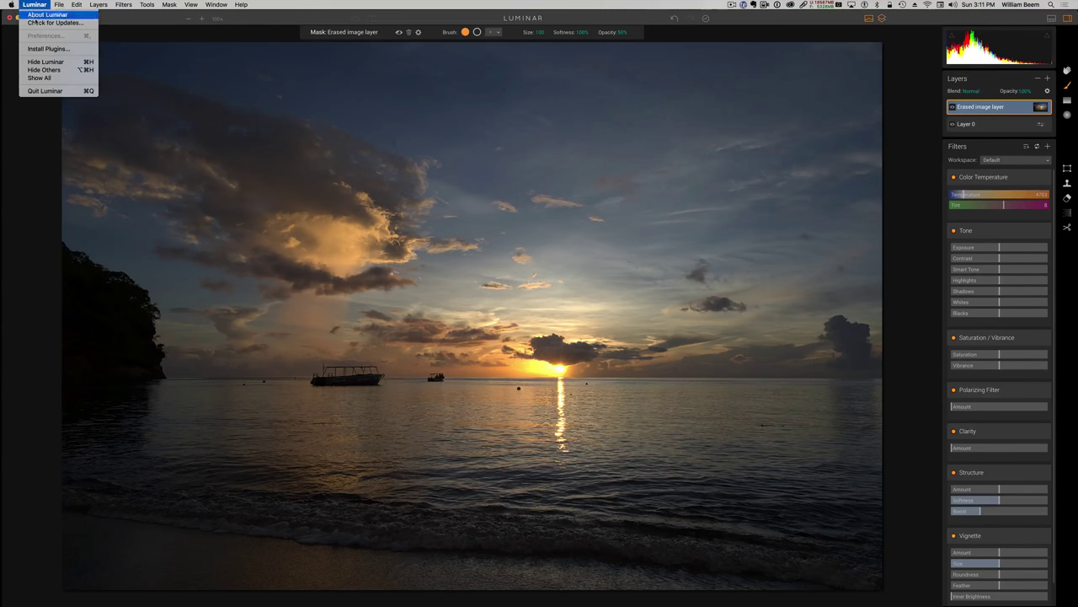
{"action": "left_click", "coordinate": [51, 94]}
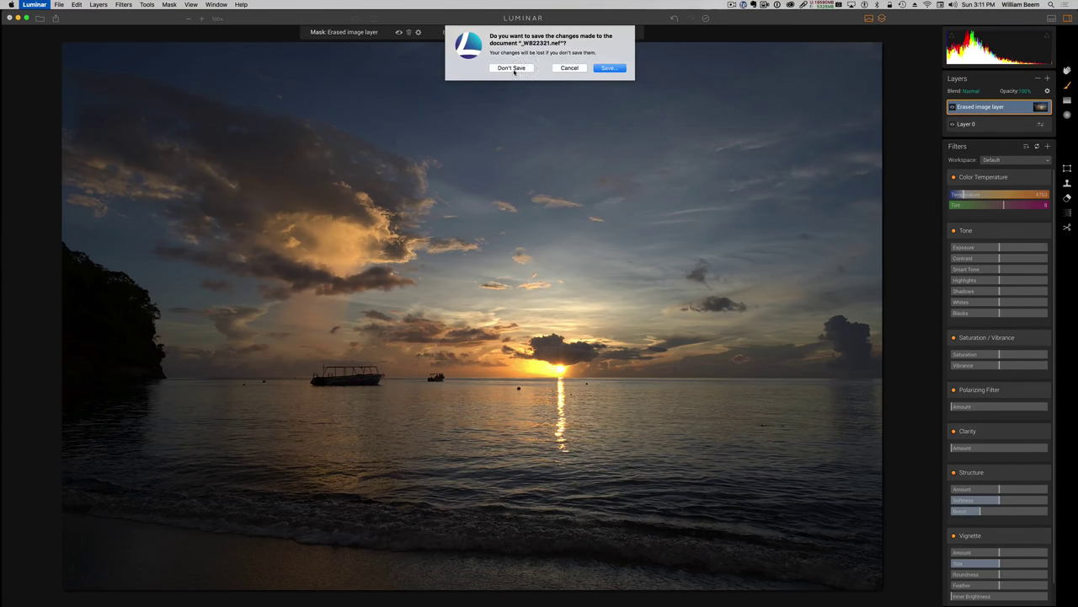
{"action": "left_click", "coordinate": [512, 68]}
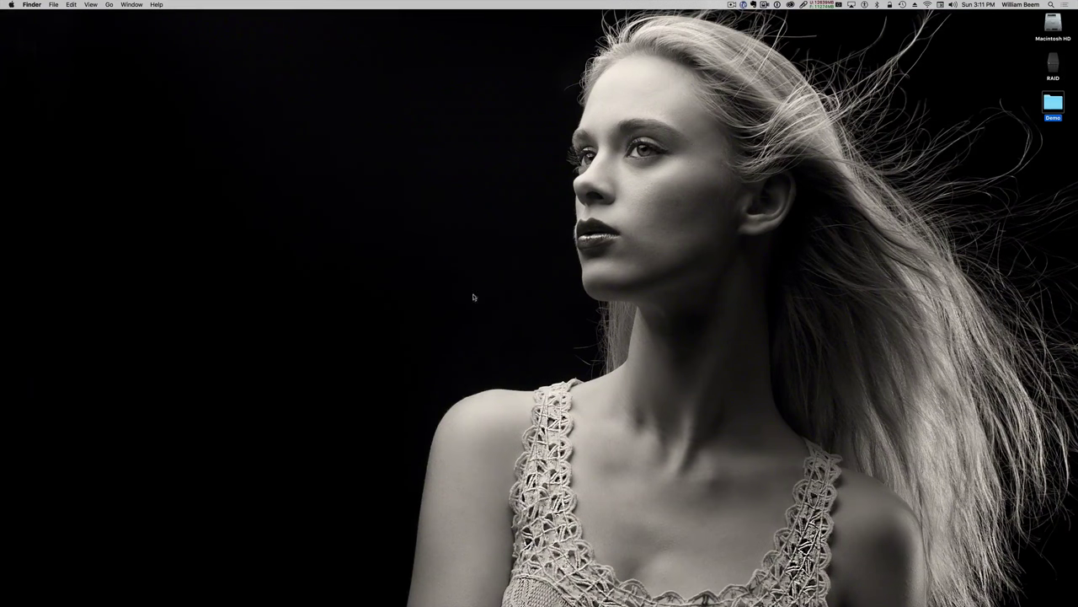
{"action": "left_click", "coordinate": [355, 283]}
{"action": "mouse_move", "coordinate": [2, 271]}
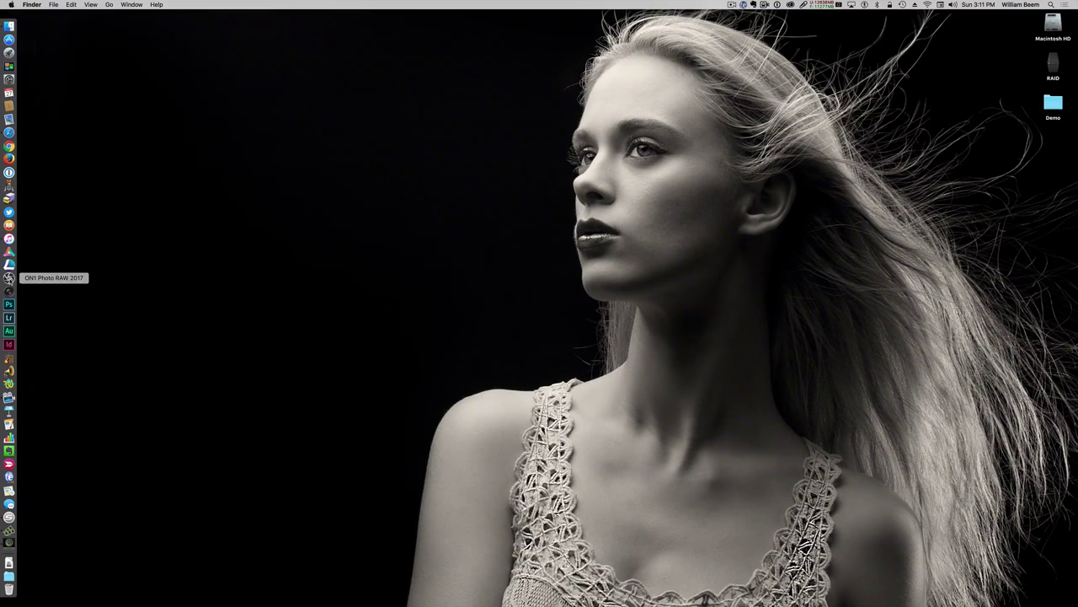
{"action": "left_click", "coordinate": [9, 278]}
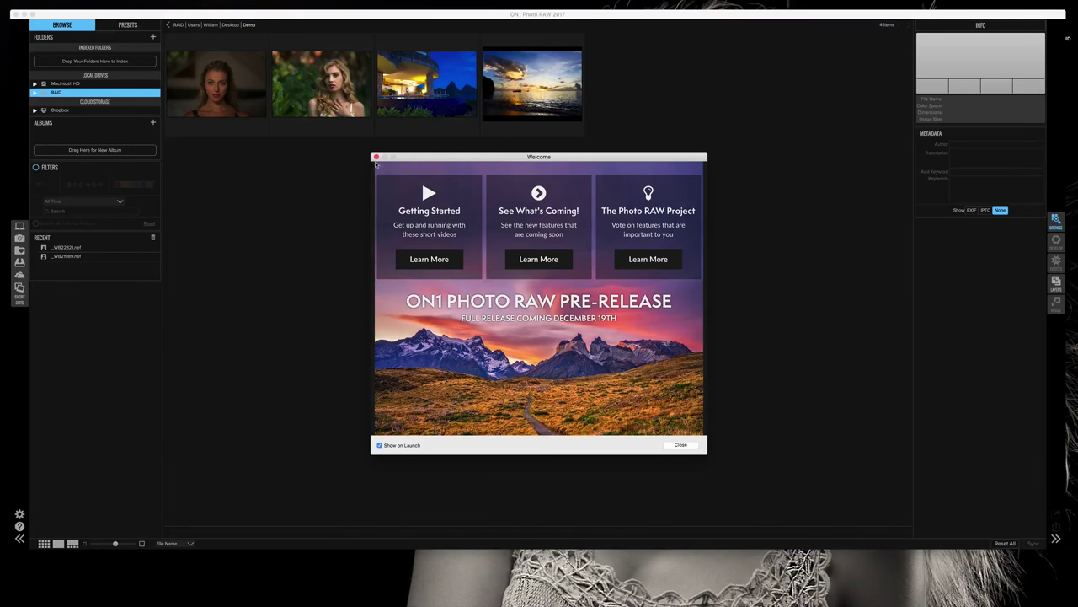
- Close the Welcome window, enlarge the window, and select _WB22321.nef in the Demo folder
{"action": "left_click", "coordinate": [377, 157]}
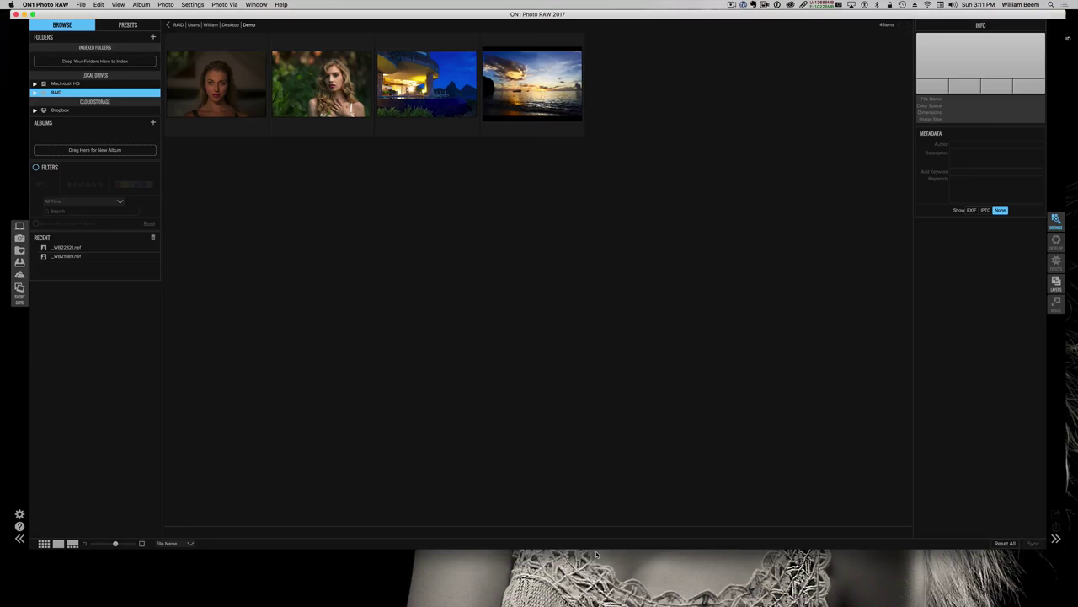
{"action": "left_click_drag", "start_coordinate": [600, 550], "coordinate": [600, 603]}
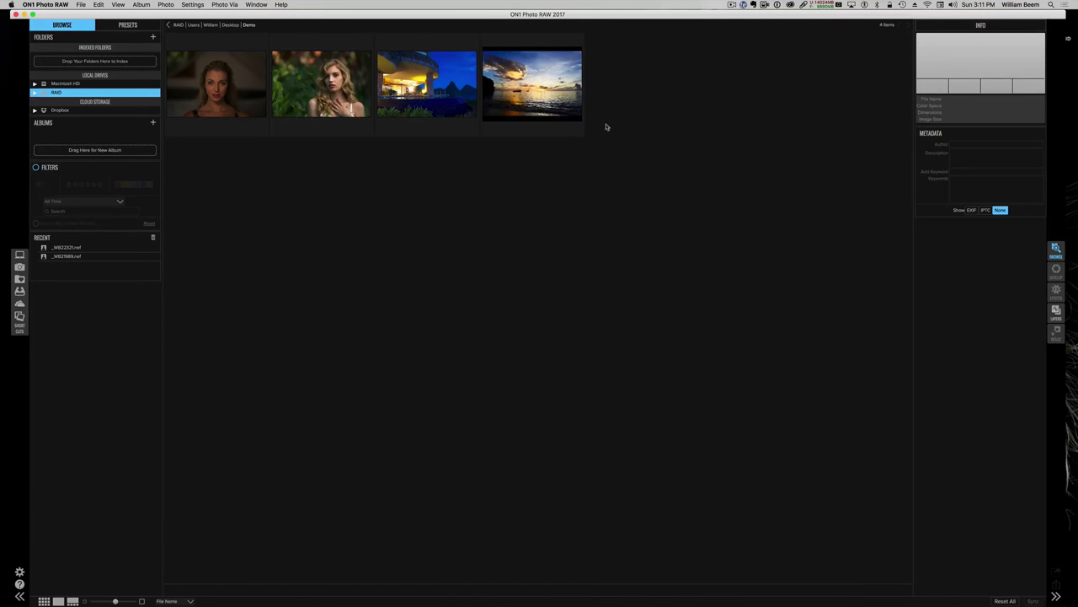
{"action": "mouse_move", "coordinate": [531, 78]}
{"action": "mouse_move", "coordinate": [327, 87]}
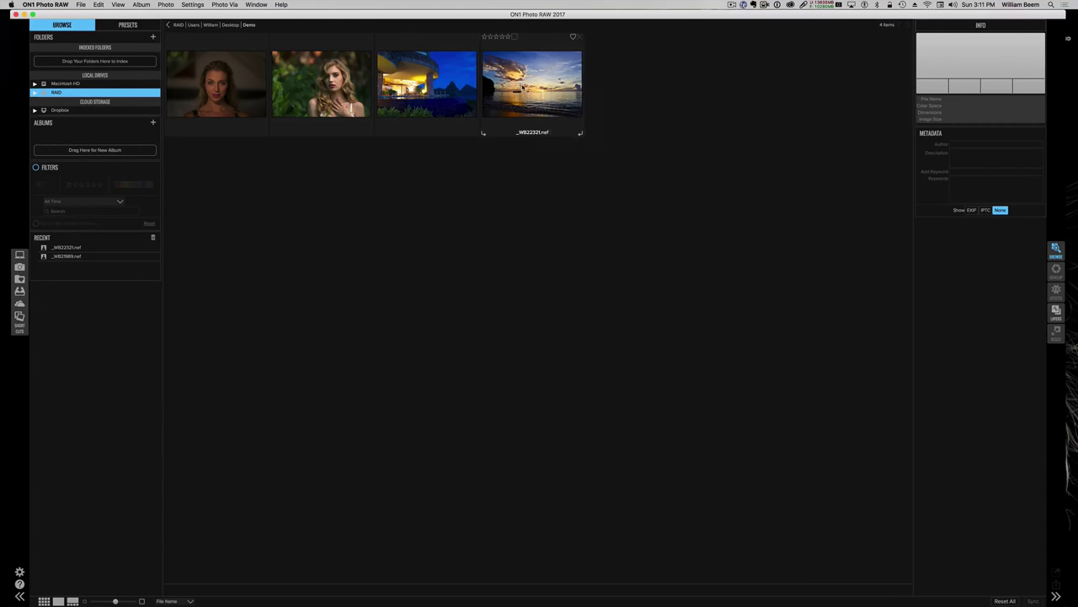
{"action": "left_click", "coordinate": [523, 87]}
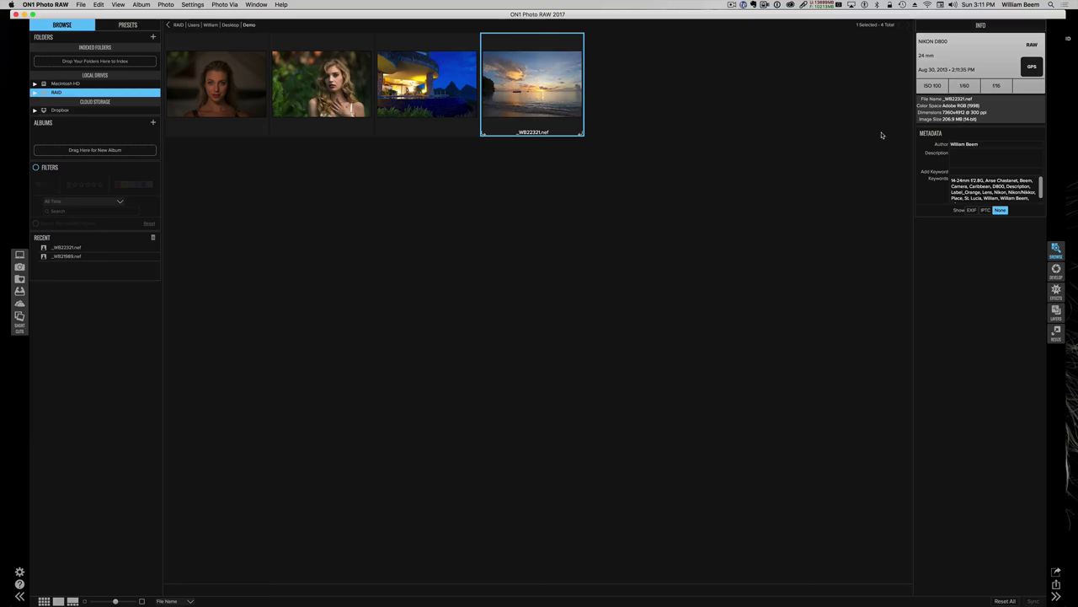
- Open _WB22321.nef in the Develop module
{"action": "left_click", "coordinate": [1056, 269]}
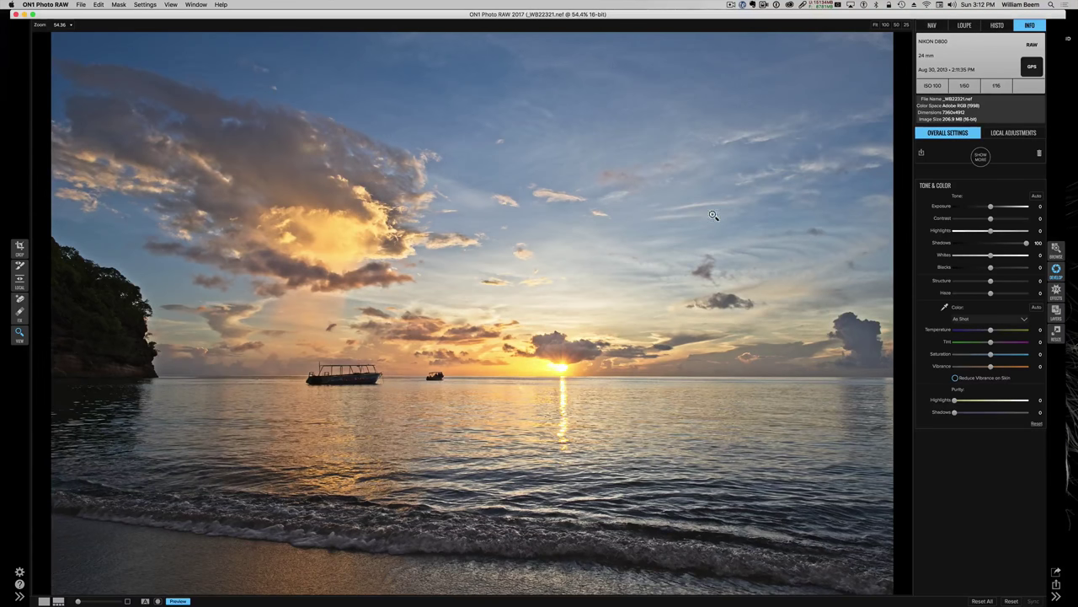
- Reset all Tone & Color sliders to 0 and zoom the photo in to 200%
{"action": "left_click", "coordinate": [974, 602]}
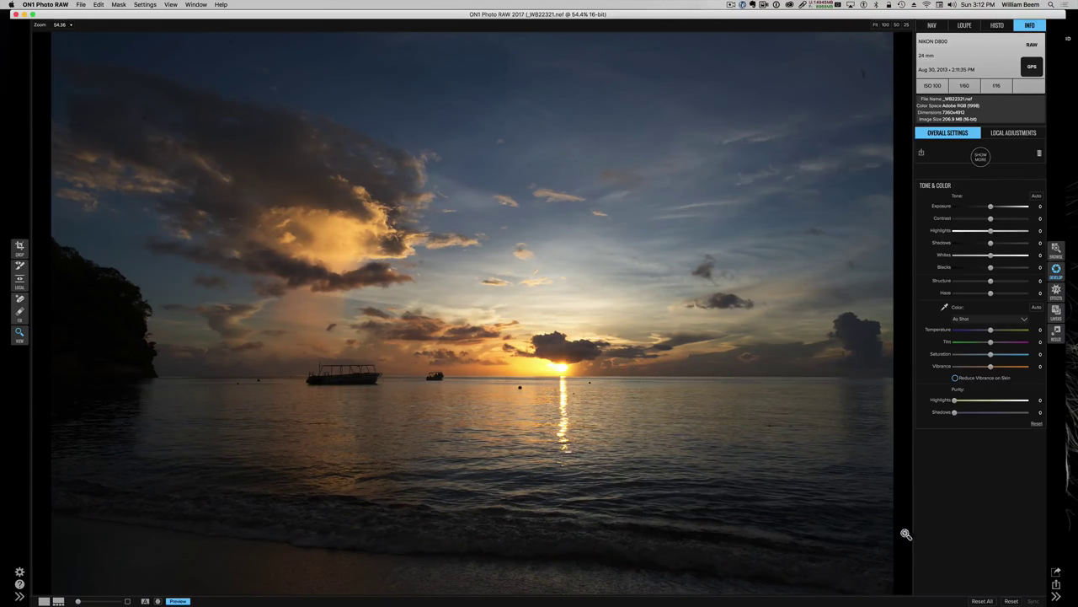
{"action": "left_click", "coordinate": [840, 456]}
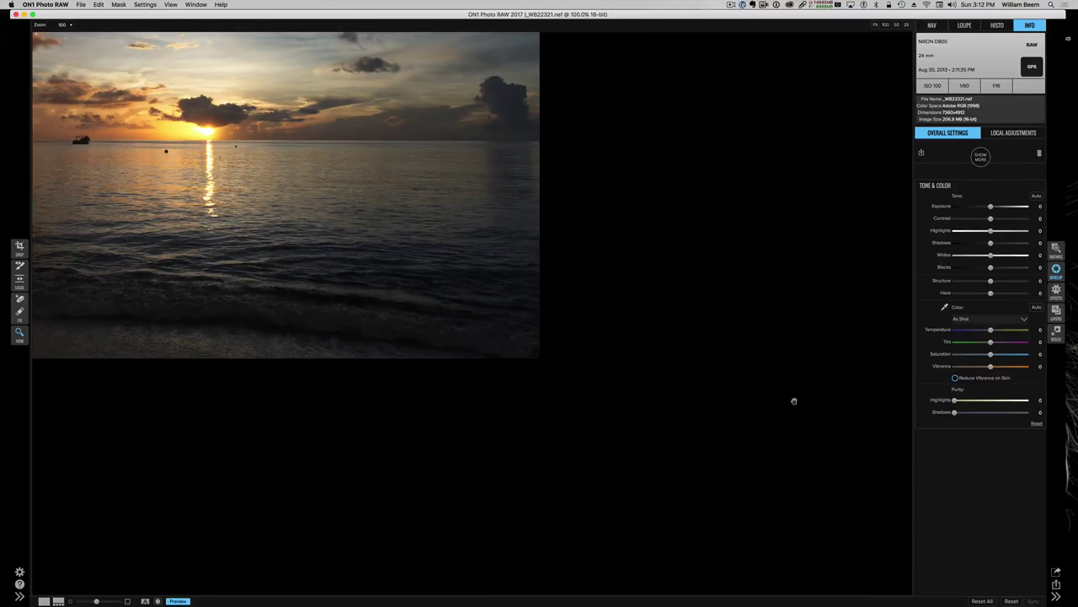
{"action": "left_click", "coordinate": [792, 395]}
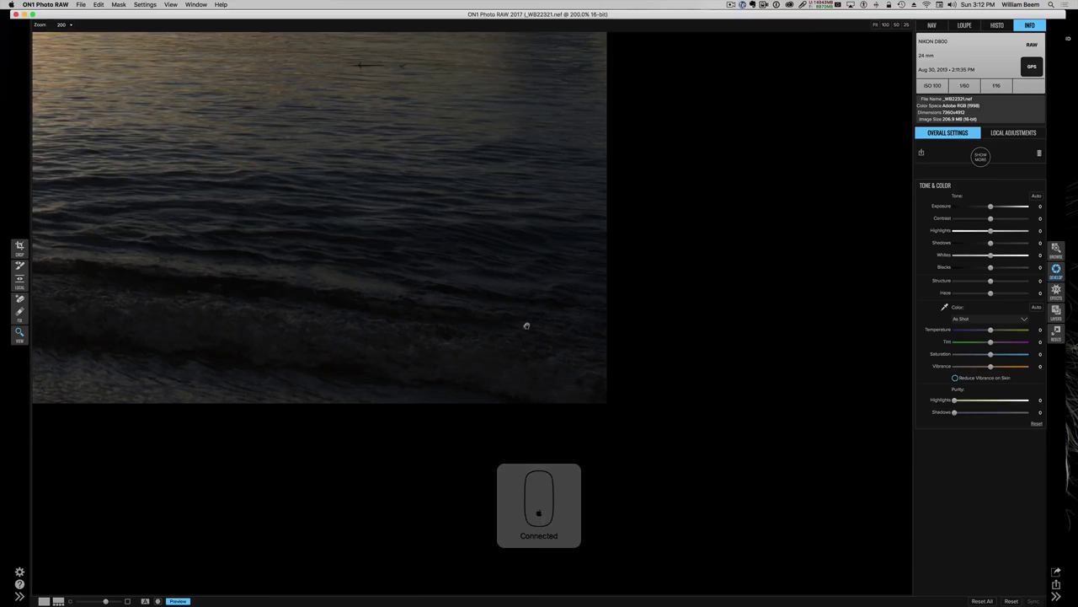
- Pan across the sunset sky, sun and boats, then fit the whole photo with Cmd+0
{"action": "left_click_drag", "start_coordinate": [278, 129], "coordinate": [667, 377]}
{"action": "left_click_drag", "start_coordinate": [194, 172], "coordinate": [448, 237]}
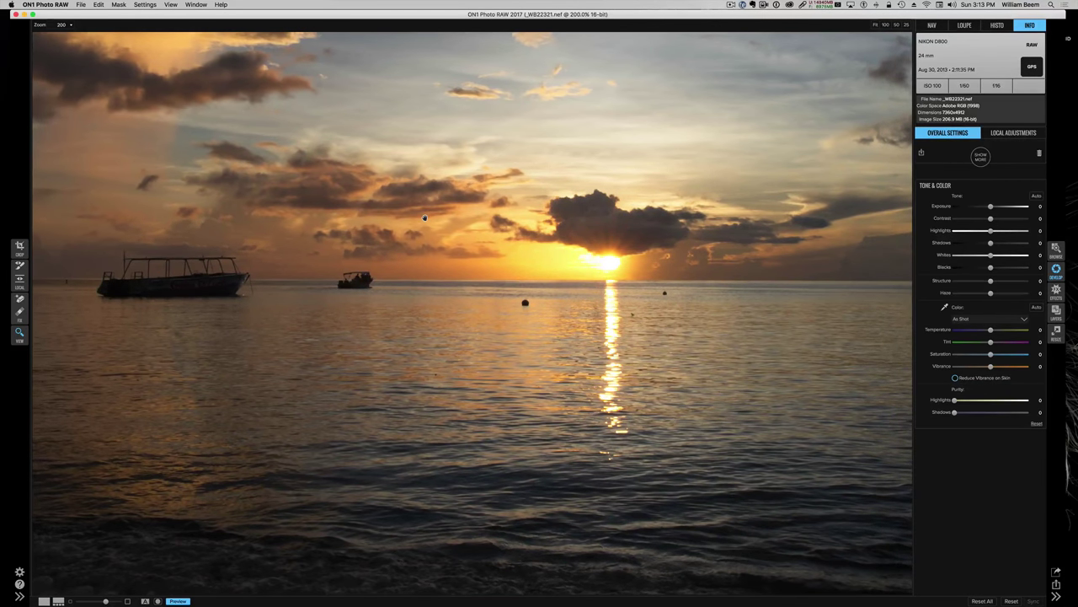
{"action": "left_click_drag", "start_coordinate": [375, 224], "coordinate": [474, 294]}
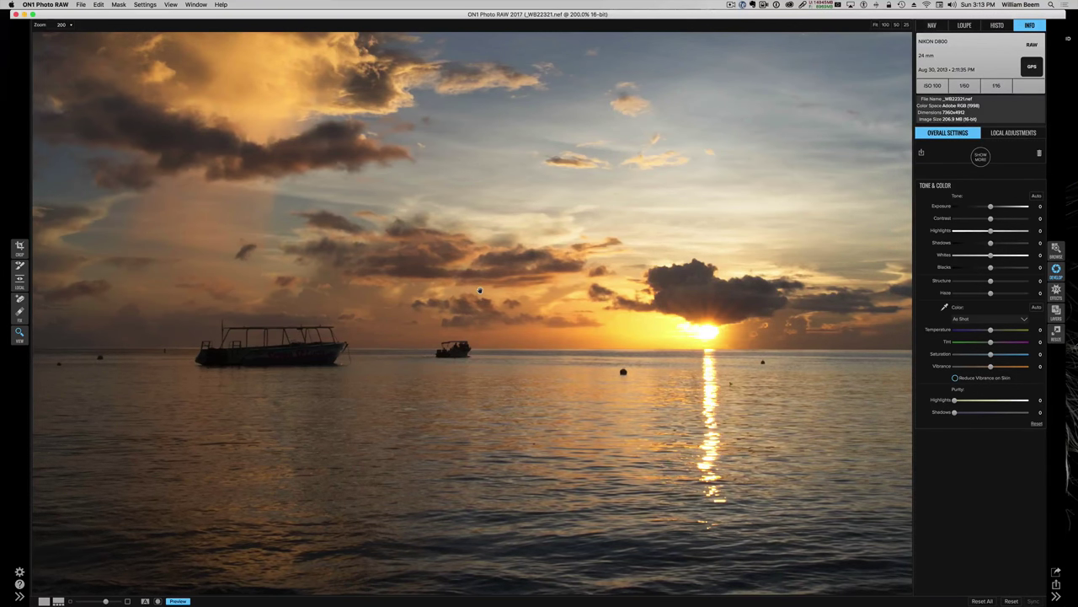
{"action": "left_click_drag", "start_coordinate": [479, 291], "coordinate": [661, 221]}
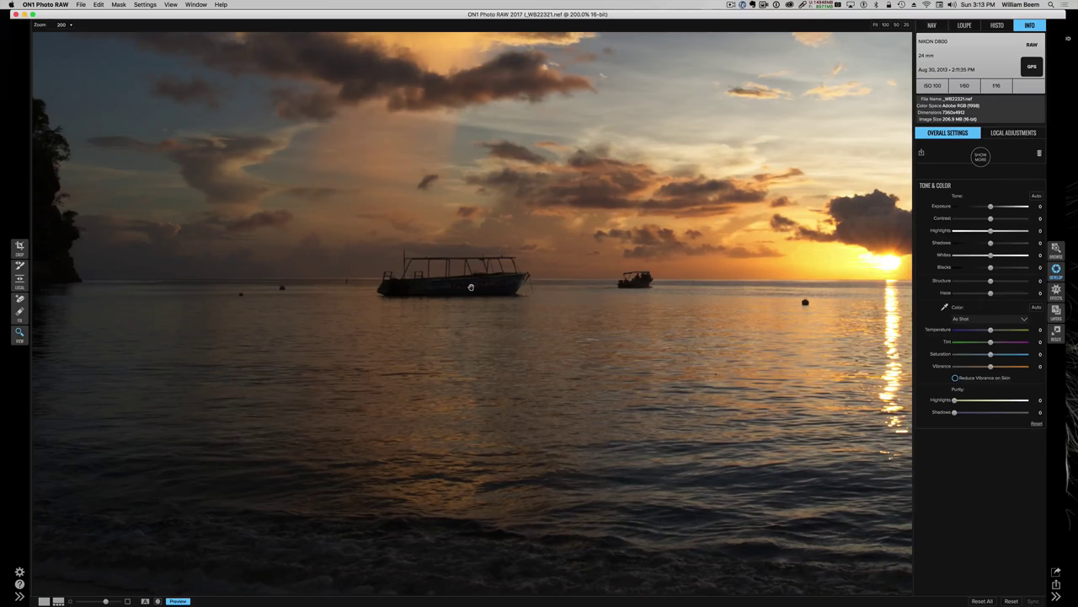
{"action": "key", "text": "super+0"}
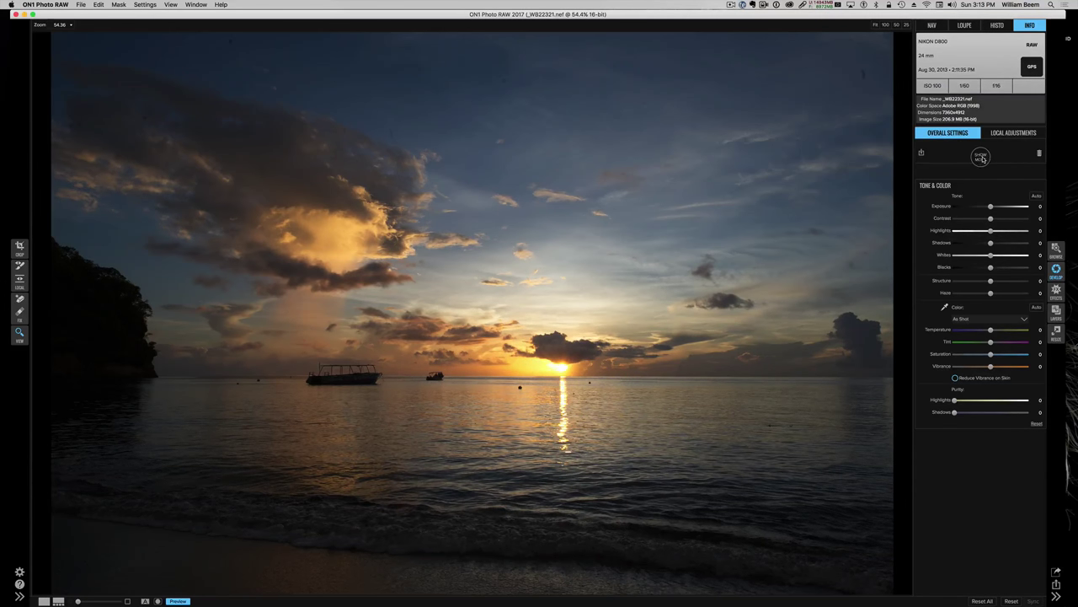
- Apply Auto tone to the sunset photo after briefly showing the extra filter list
{"action": "left_click", "coordinate": [981, 158]}
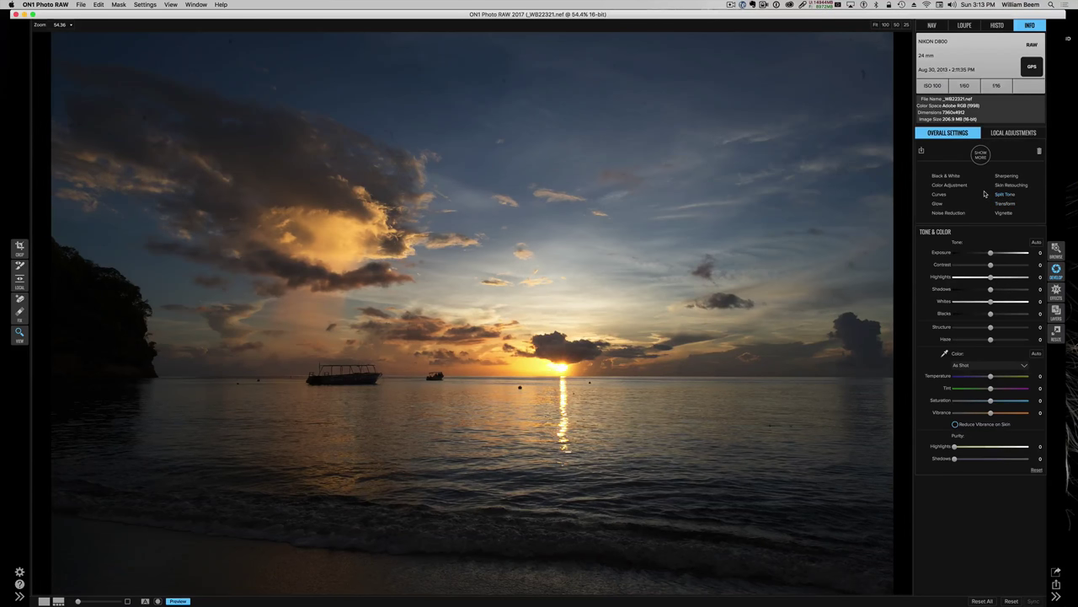
{"action": "left_click", "coordinate": [985, 160]}
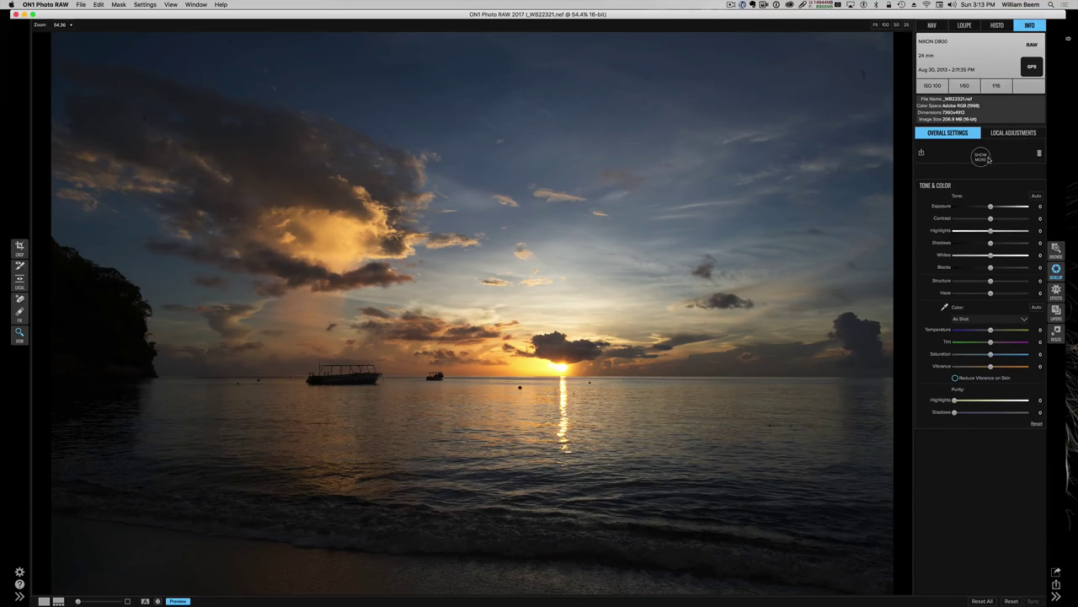
{"action": "left_click", "coordinate": [1036, 195]}
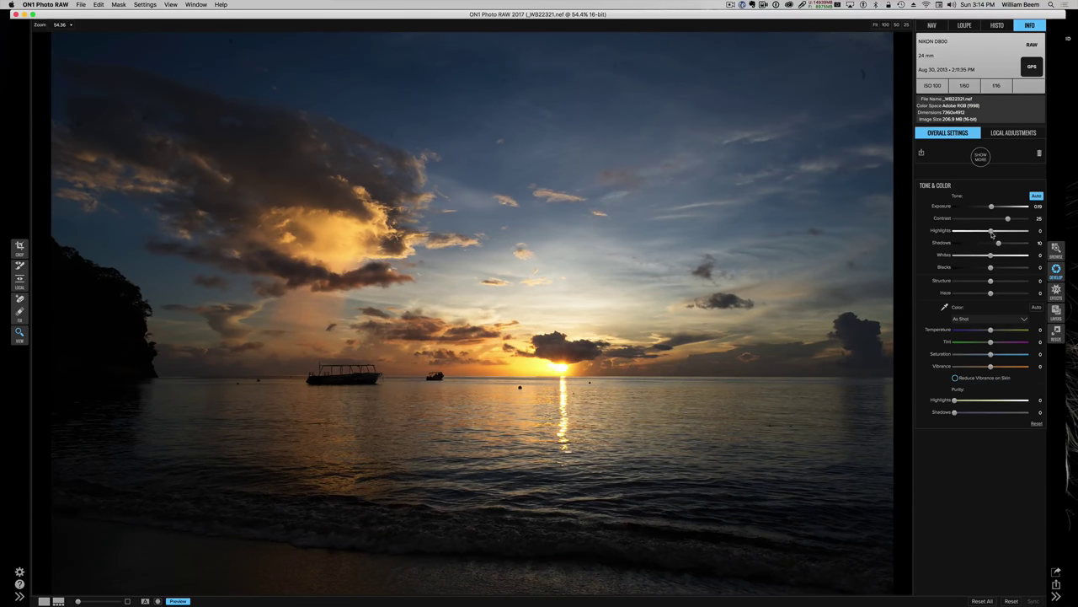
- Try Highlights at 100 and 10, reset it to 0, then raise Shadows to 100
{"action": "left_click_drag", "start_coordinate": [992, 233], "coordinate": [1026, 224]}
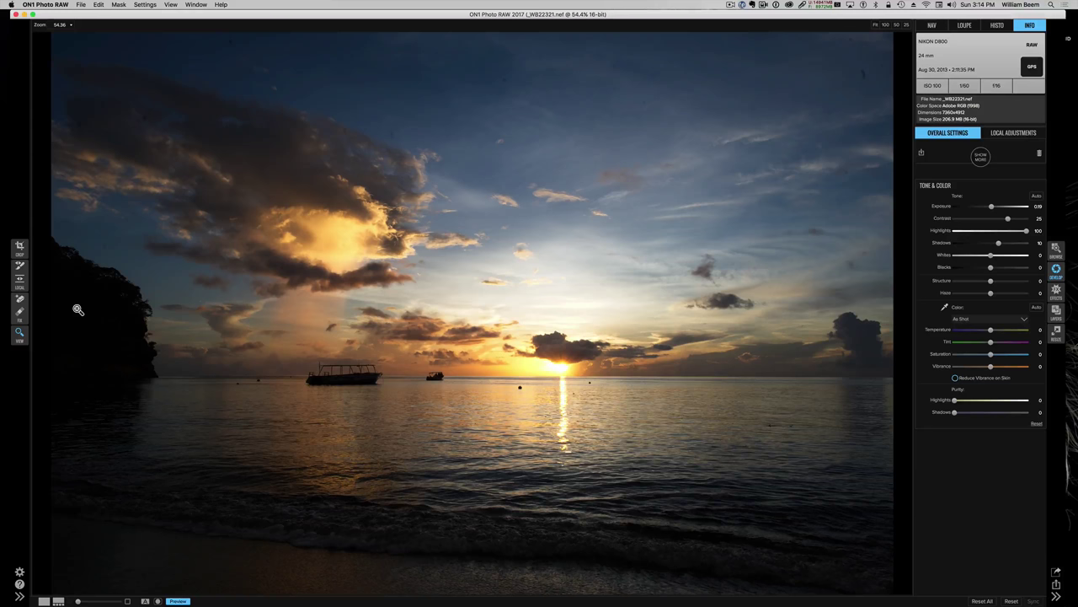
{"action": "left_click_drag", "start_coordinate": [1026, 230], "coordinate": [998, 231]}
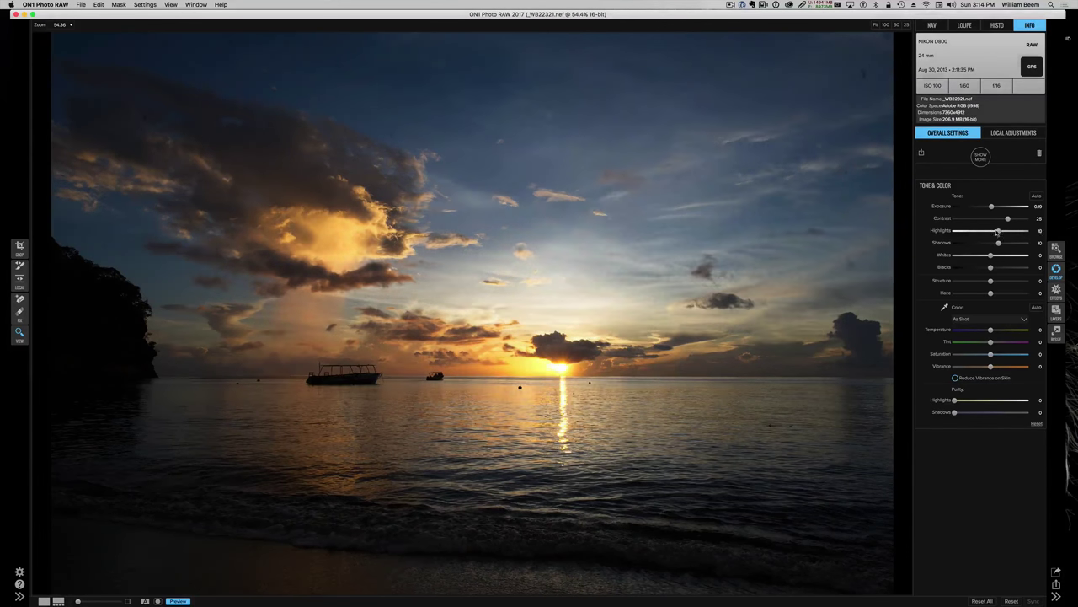
{"action": "double_click", "coordinate": [940, 233]}
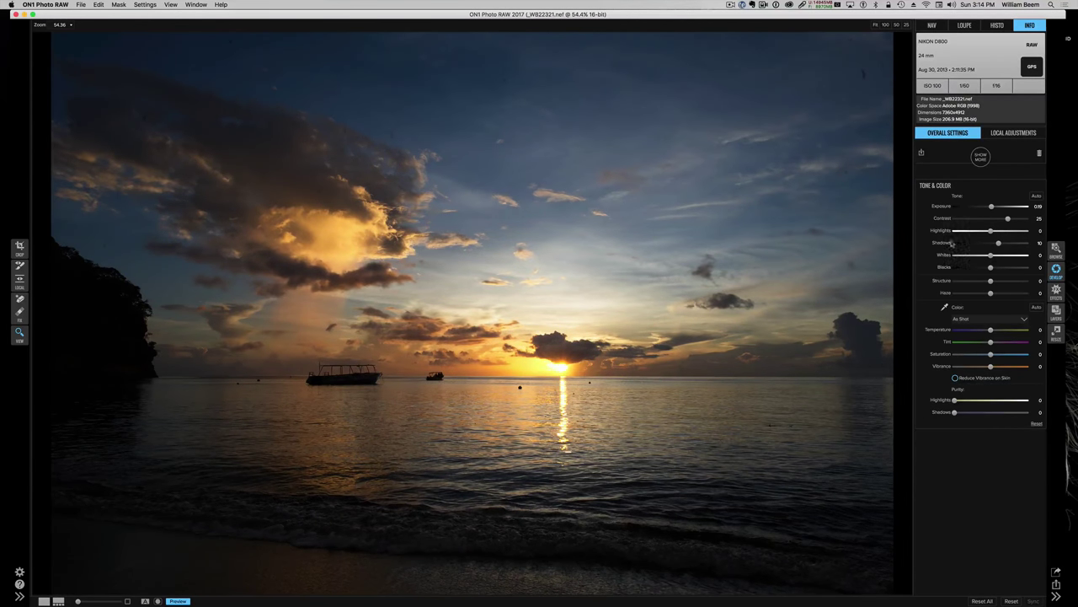
{"action": "left_click_drag", "start_coordinate": [999, 243], "coordinate": [1026, 243]}
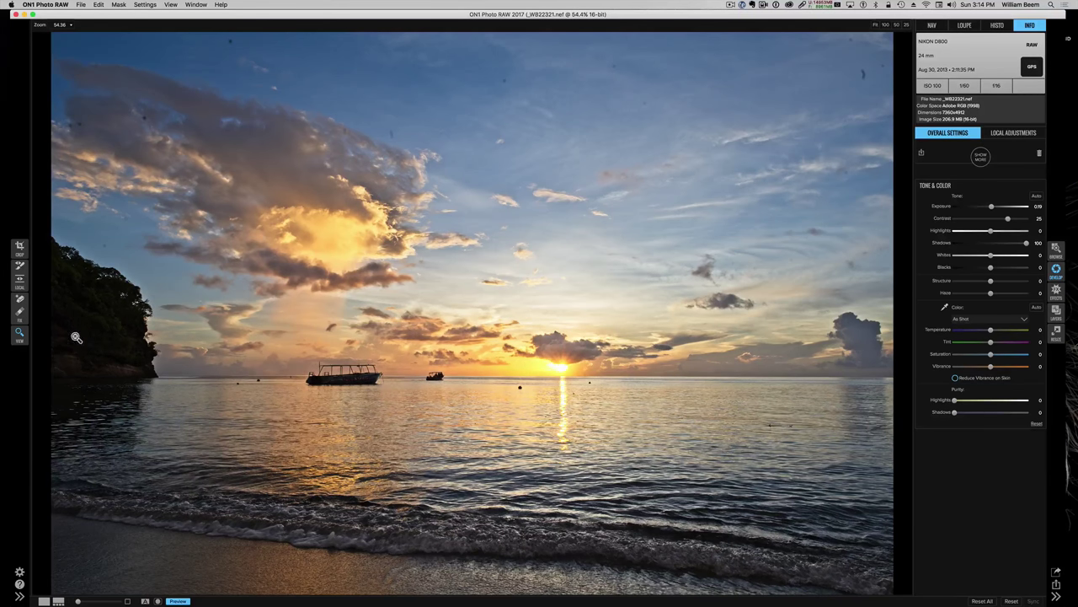
- Add a local adjustment layer using the Lighten preset and brush it over the left hillside
{"action": "left_click", "coordinate": [1011, 133]}
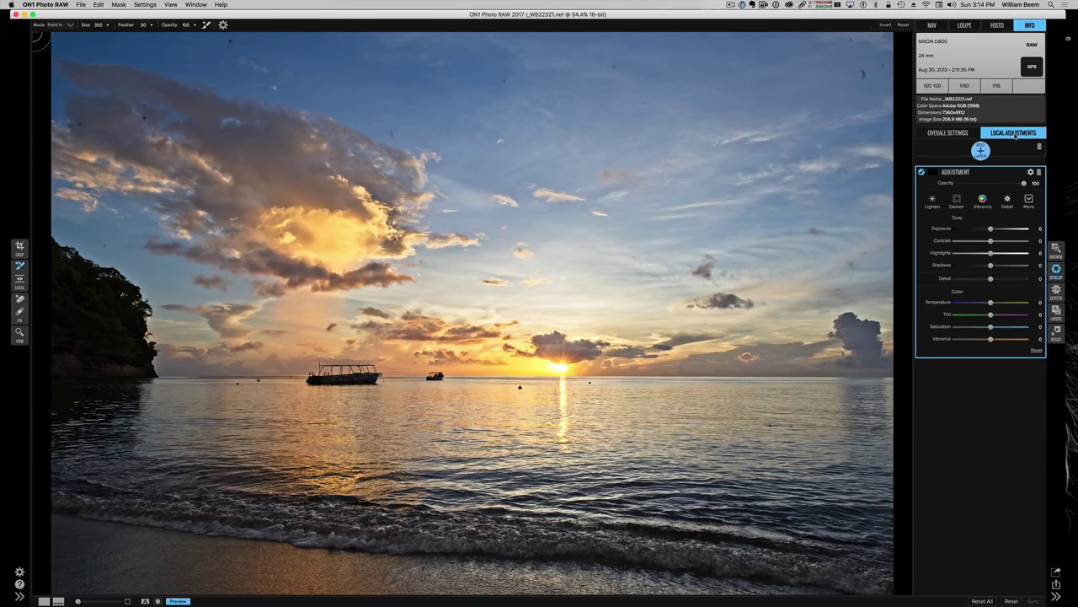
{"action": "left_click", "coordinate": [1029, 200]}
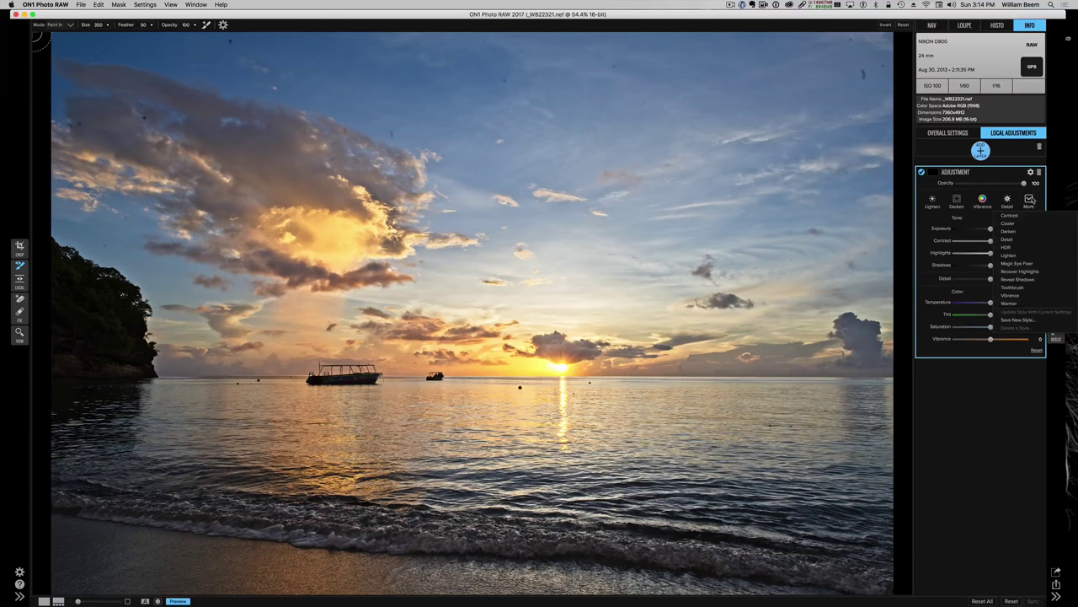
{"action": "left_click", "coordinate": [933, 204]}
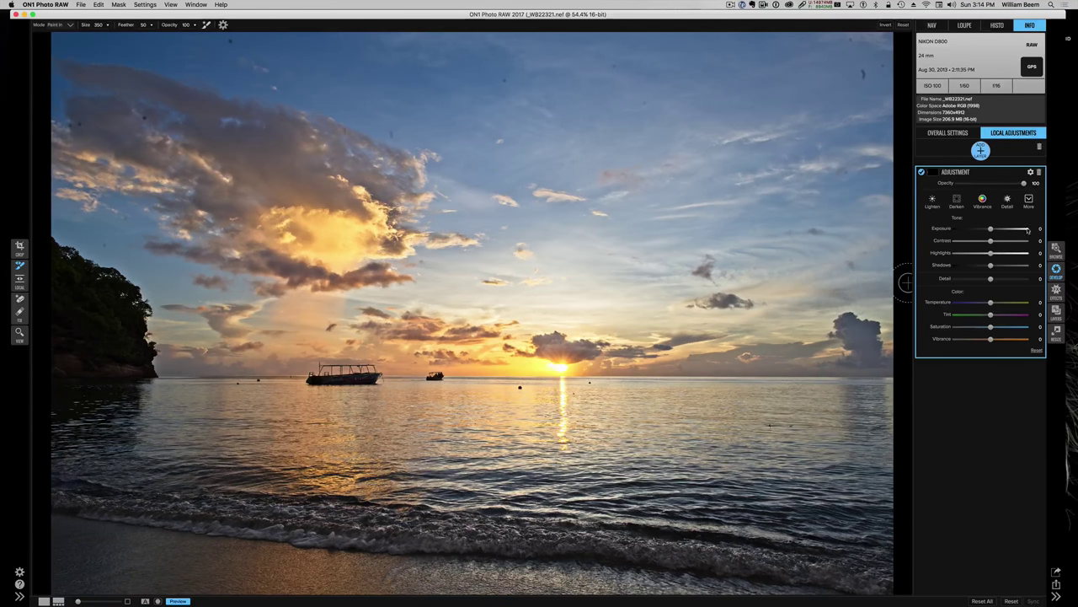
{"action": "left_click", "coordinate": [932, 202]}
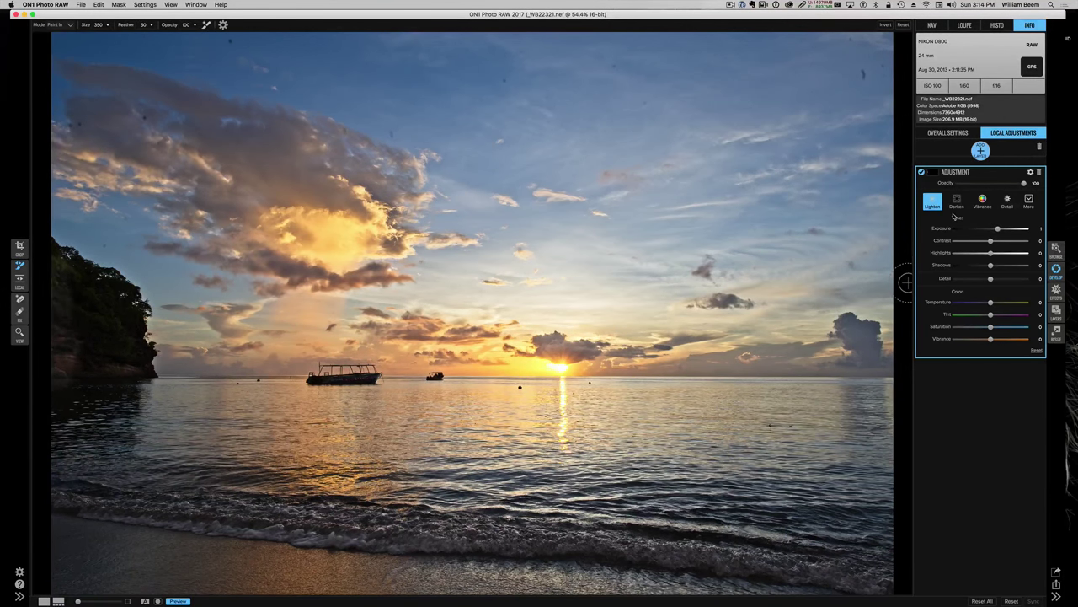
{"action": "mouse_move", "coordinate": [48, 266]}
{"action": "left_mouse_down"}
{"action": "mouse_move", "coordinate": [102, 306]}
{"action": "mouse_move", "coordinate": [121, 340]}
{"action": "mouse_move", "coordinate": [116, 356]}
{"action": "mouse_move", "coordinate": [65, 366]}
{"action": "mouse_move", "coordinate": [109, 338]}
{"action": "mouse_move", "coordinate": [69, 302]}
{"action": "mouse_move", "coordinate": [115, 373]}
{"action": "mouse_move", "coordinate": [87, 365]}
{"action": "mouse_move", "coordinate": [55, 312]}
{"action": "mouse_move", "coordinate": [49, 268]}
{"action": "mouse_move", "coordinate": [53, 354]}
{"action": "mouse_move", "coordinate": [72, 330]}
{"action": "mouse_move", "coordinate": [104, 322]}
{"action": "mouse_move", "coordinate": [73, 341]}
{"action": "mouse_move", "coordinate": [112, 318]}
{"action": "mouse_move", "coordinate": [132, 325]}
{"action": "left_mouse_up"}
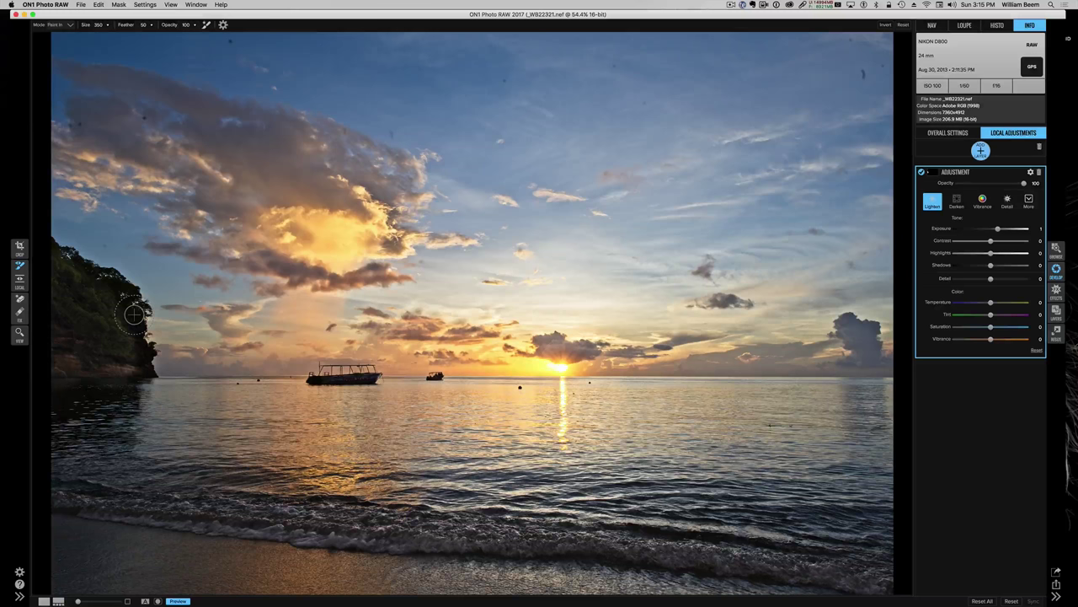
- Go back to Overall Settings, switch to the Effects module and add an empty filter slot
{"action": "left_click", "coordinate": [948, 133]}
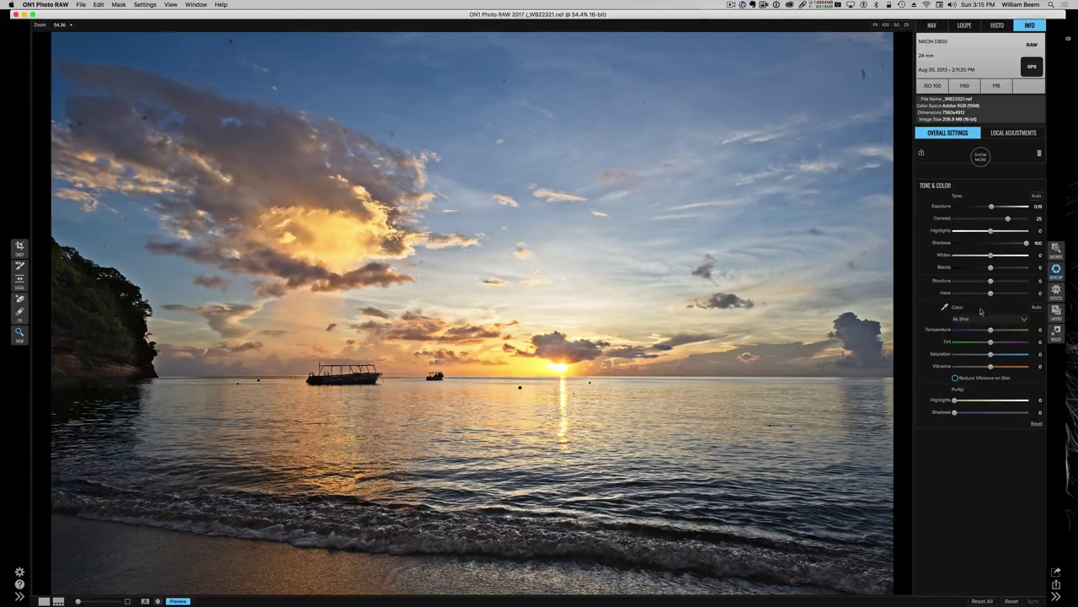
{"action": "left_click", "coordinate": [981, 156]}
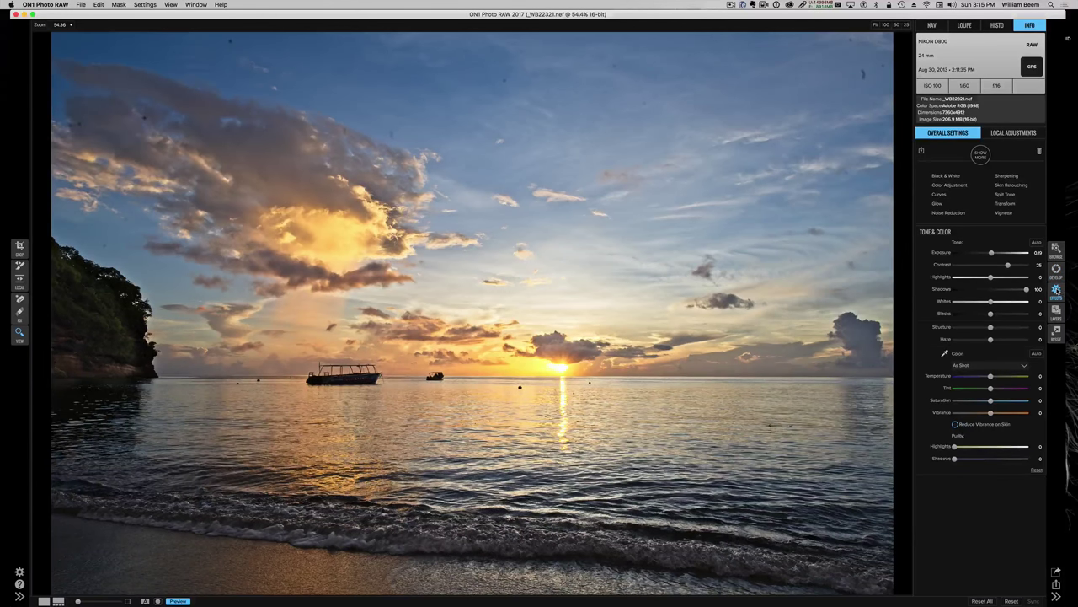
{"action": "left_click", "coordinate": [1057, 291]}
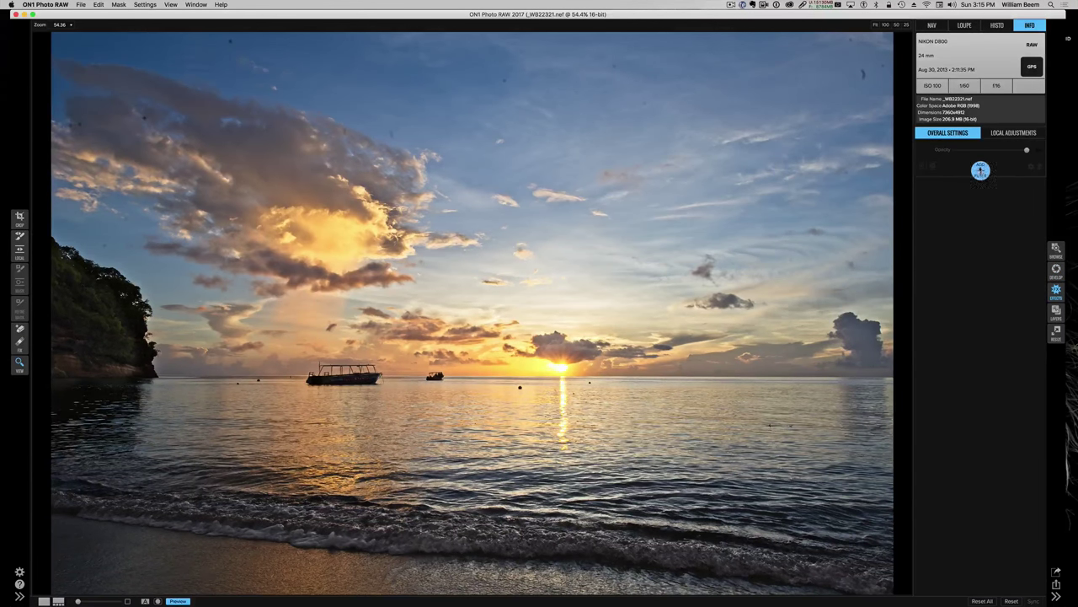
{"action": "left_click", "coordinate": [980, 170]}
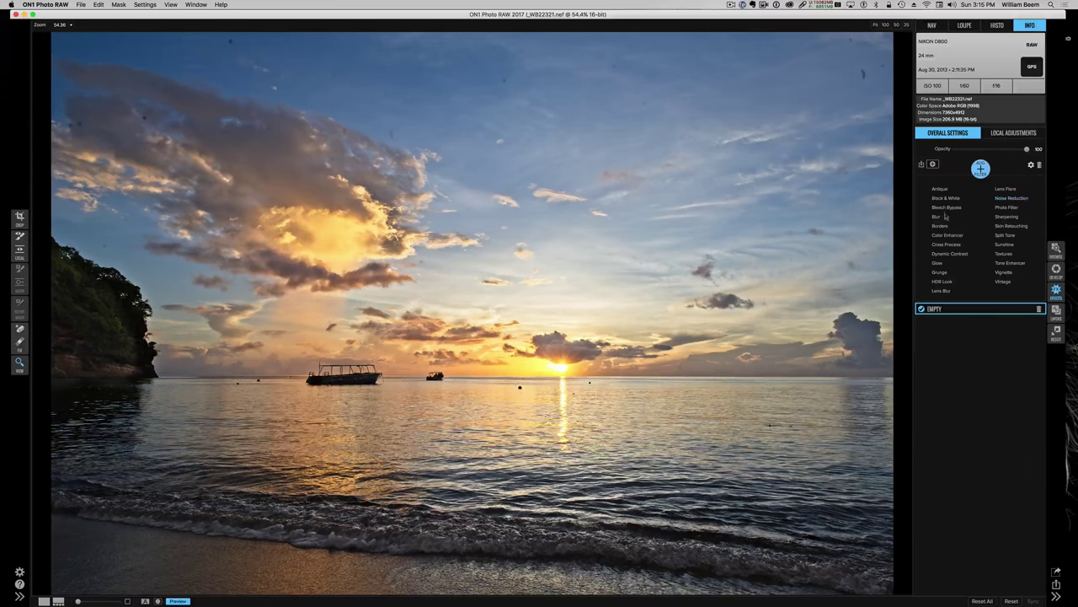
- Apply Lens Flare in the Tiny Red Dot style, glance at its blending options, and add another filter
{"action": "left_click", "coordinate": [1014, 189]}
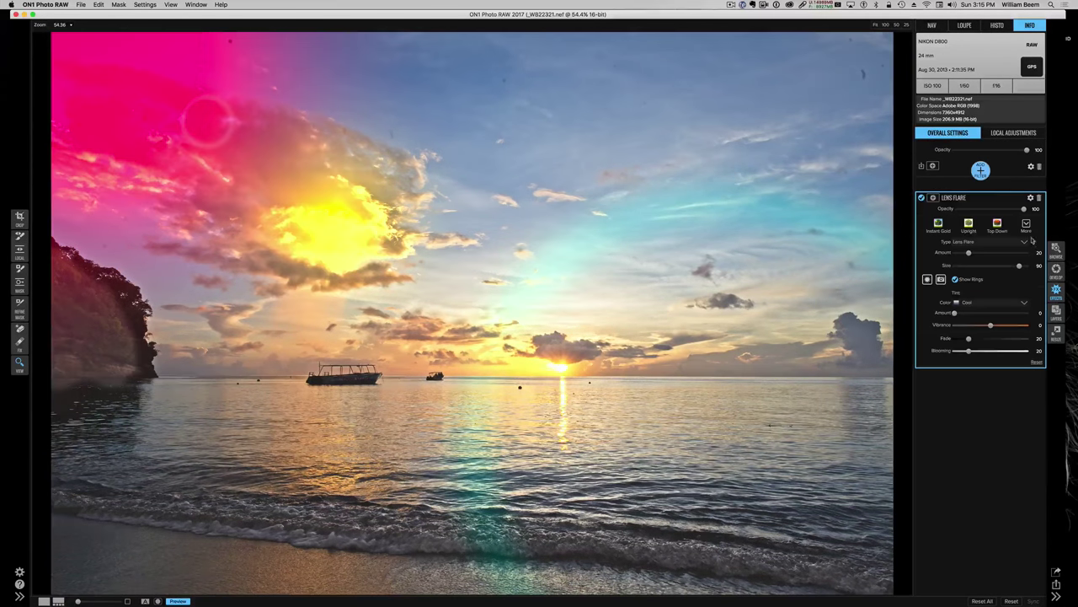
{"action": "left_click", "coordinate": [1026, 224]}
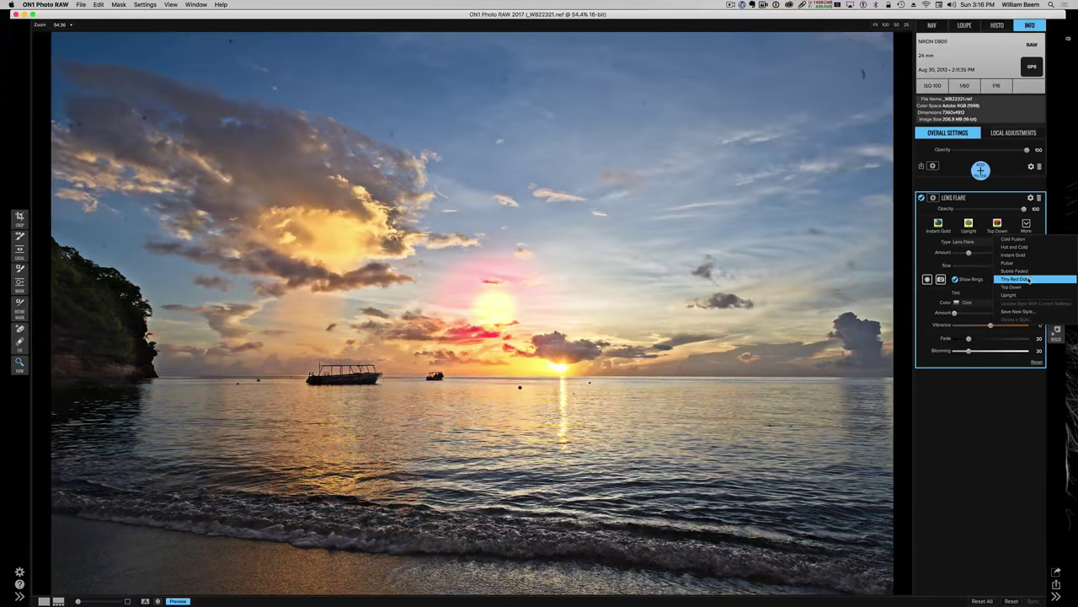
{"action": "left_click", "coordinate": [1026, 279]}
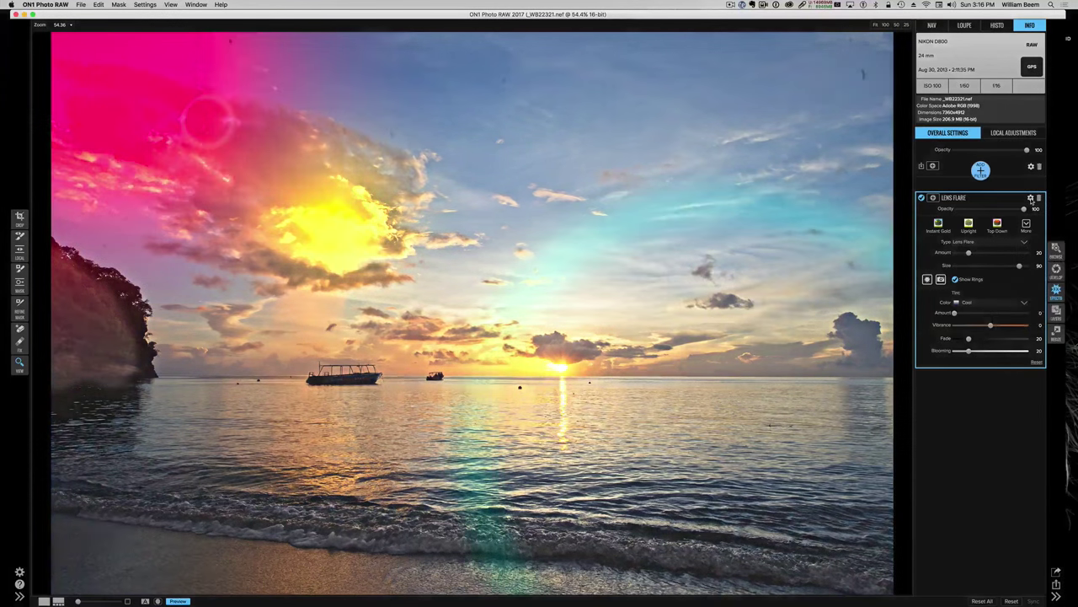
{"action": "left_click", "coordinate": [1031, 198]}
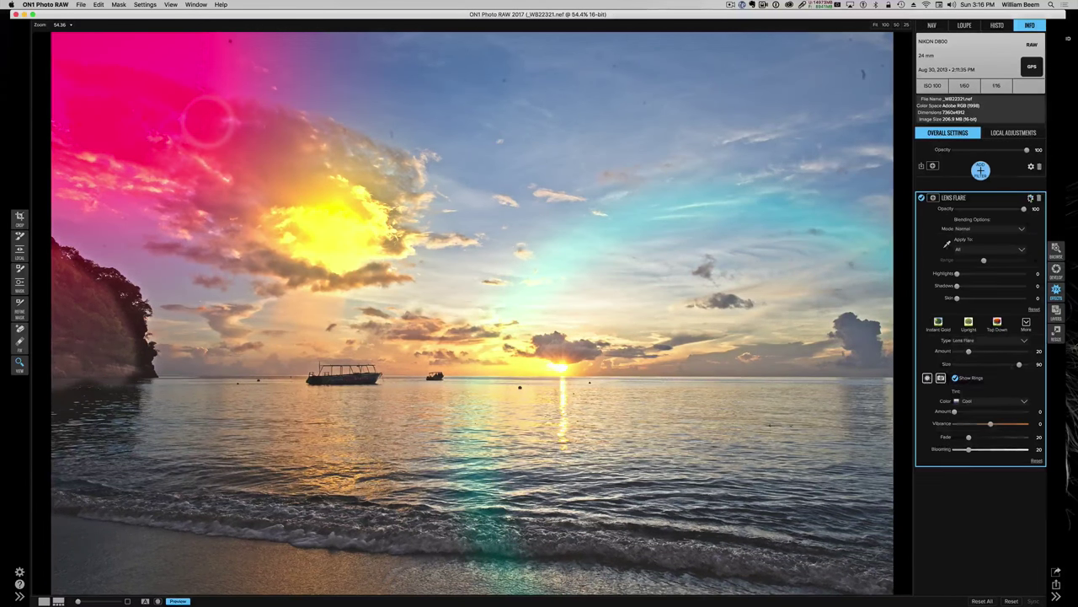
{"action": "left_click", "coordinate": [1029, 198]}
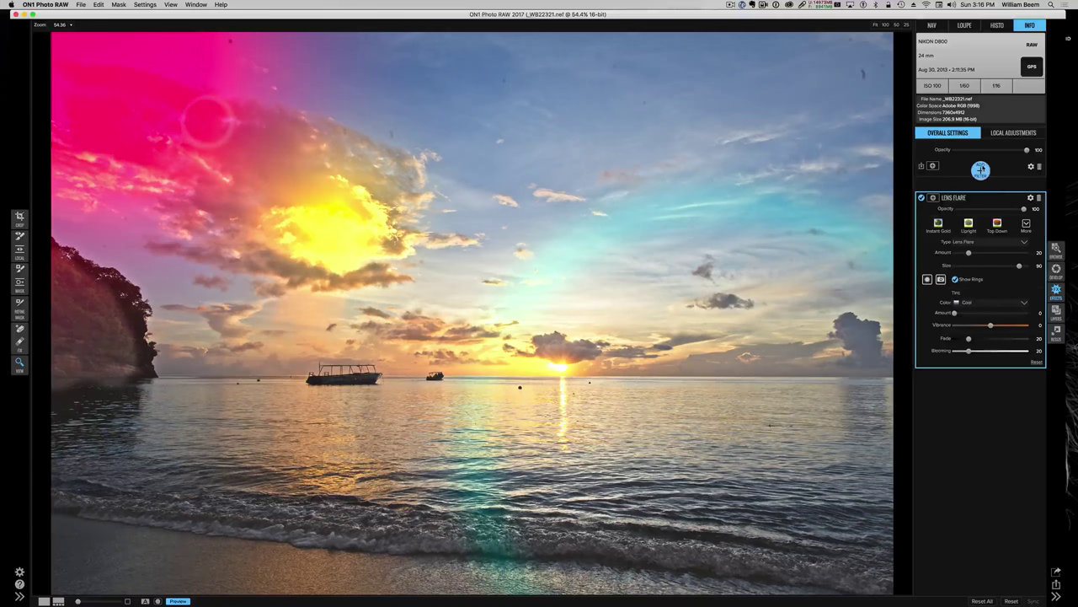
{"action": "left_click", "coordinate": [980, 170]}
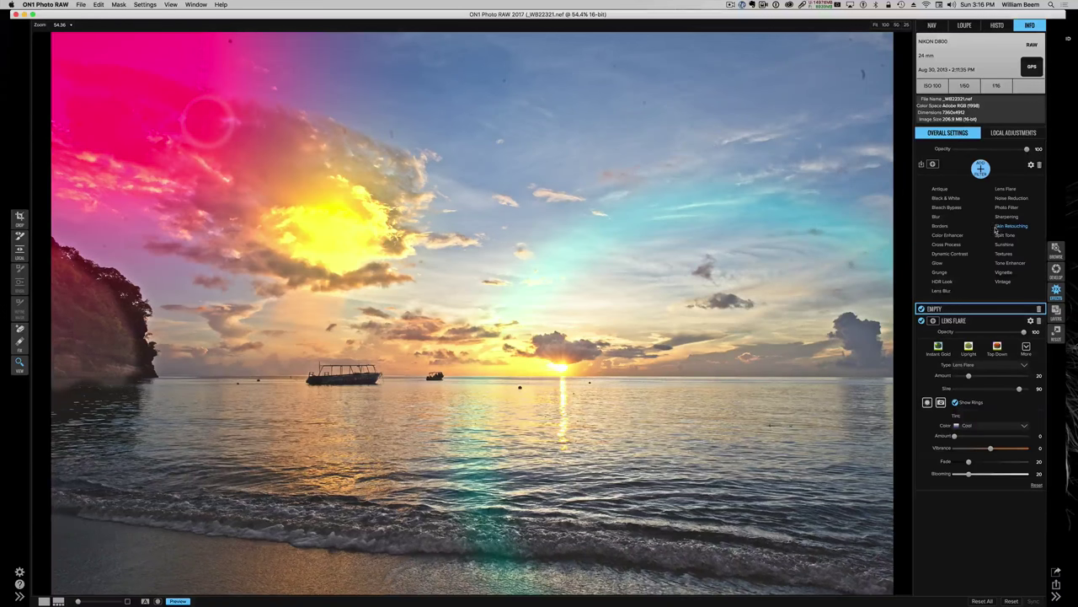
- Dismiss the filter list and delete the Lens Flare filter from the Effects stack
{"action": "left_click", "coordinate": [982, 170]}
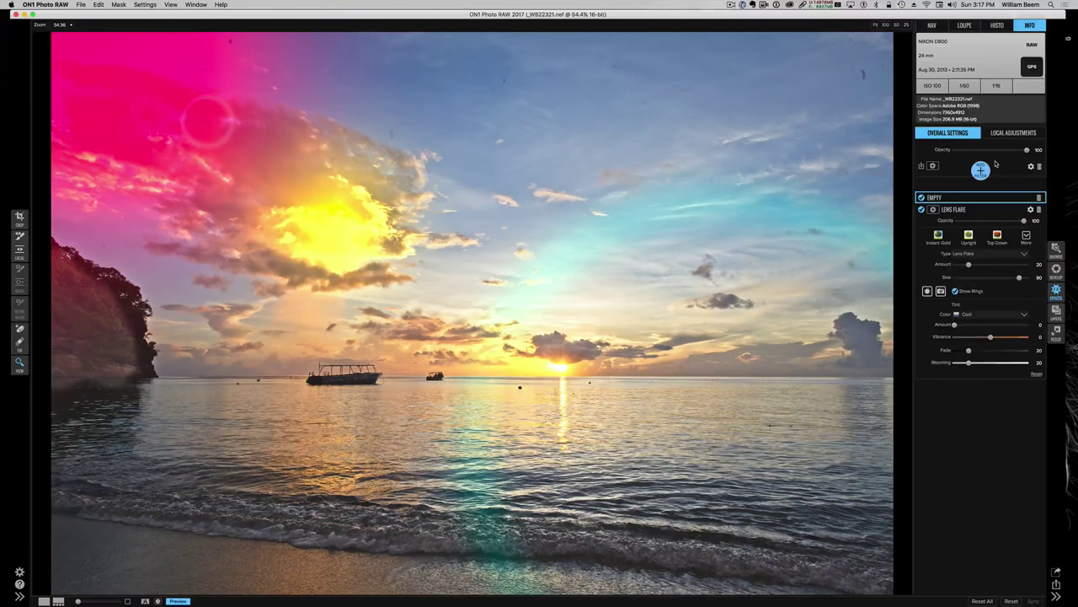
{"action": "left_click", "coordinate": [1039, 210]}
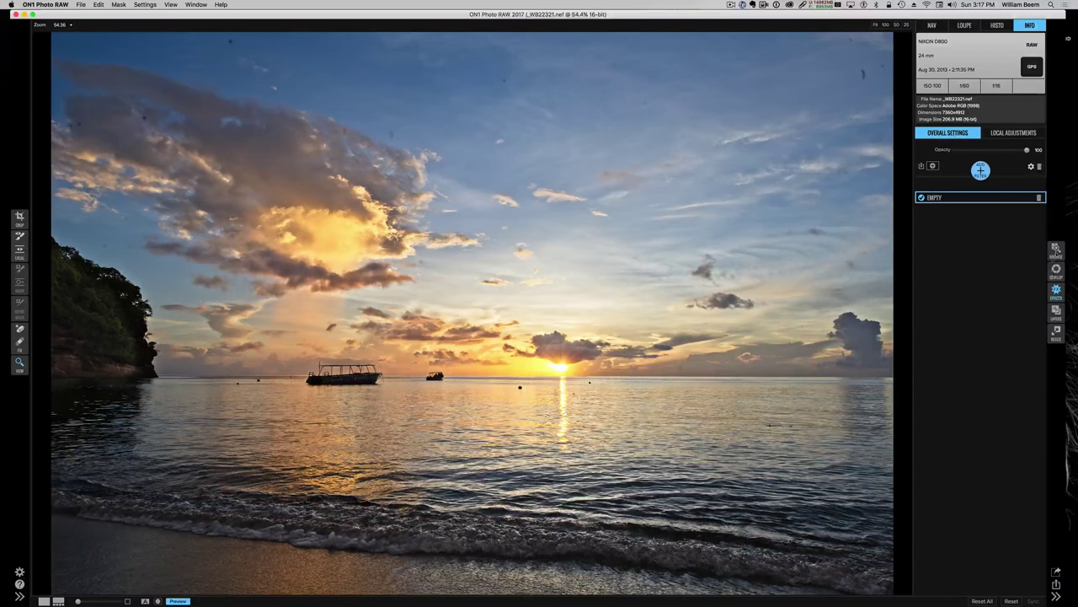
{"action": "left_click", "coordinate": [1055, 249]}
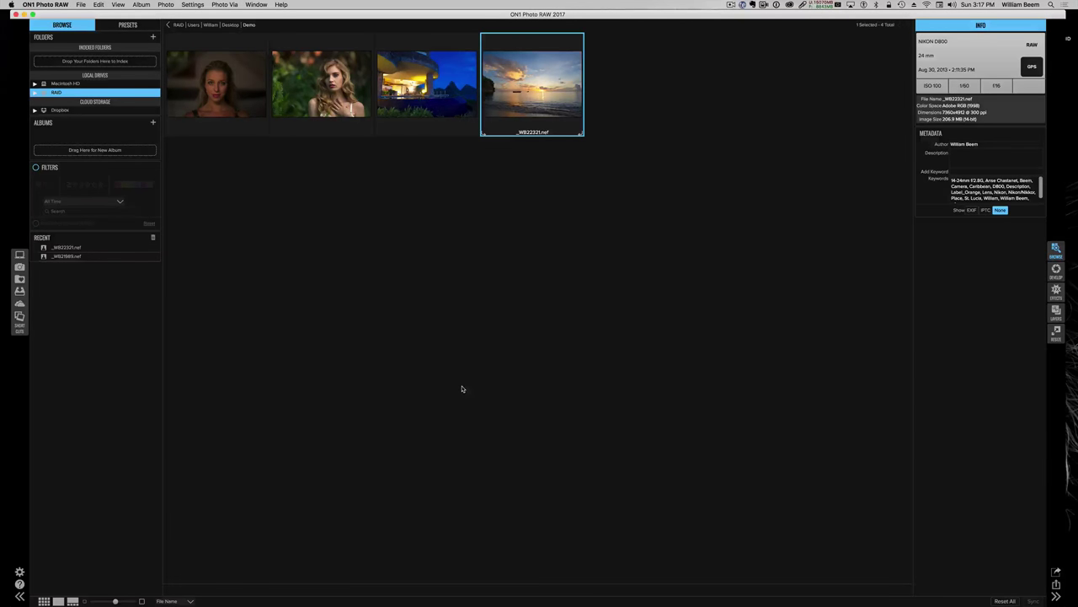
{"action": "left_click", "coordinate": [1056, 271]}
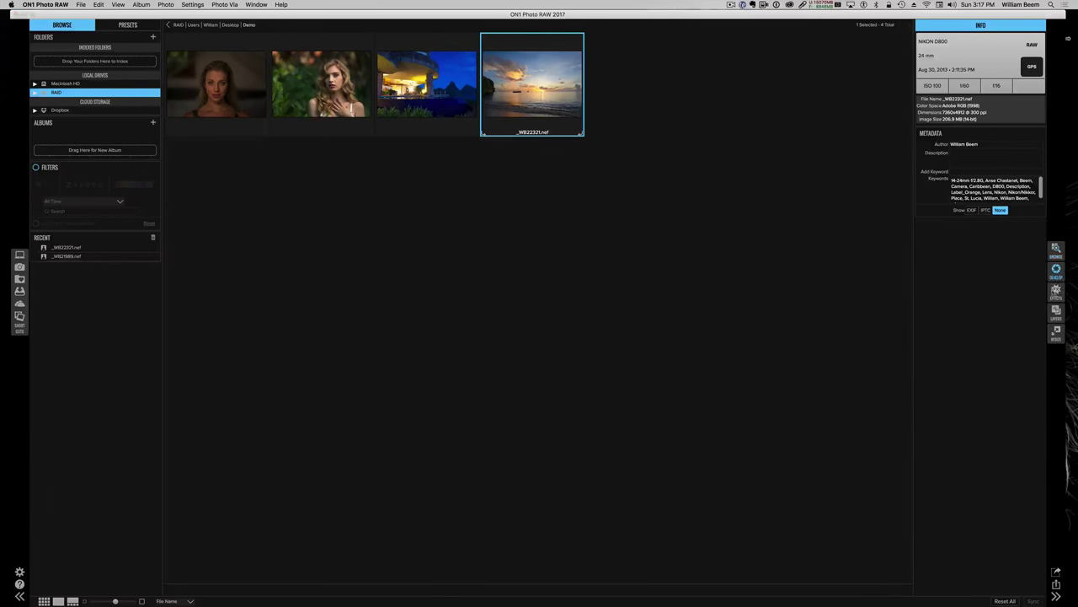
{"action": "left_click", "coordinate": [1057, 292]}
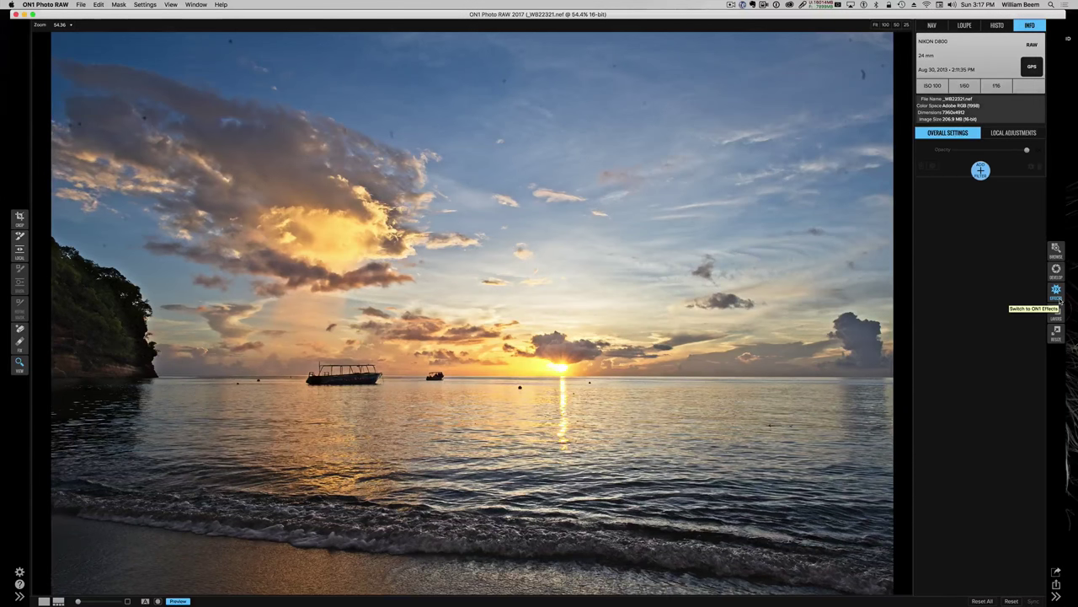